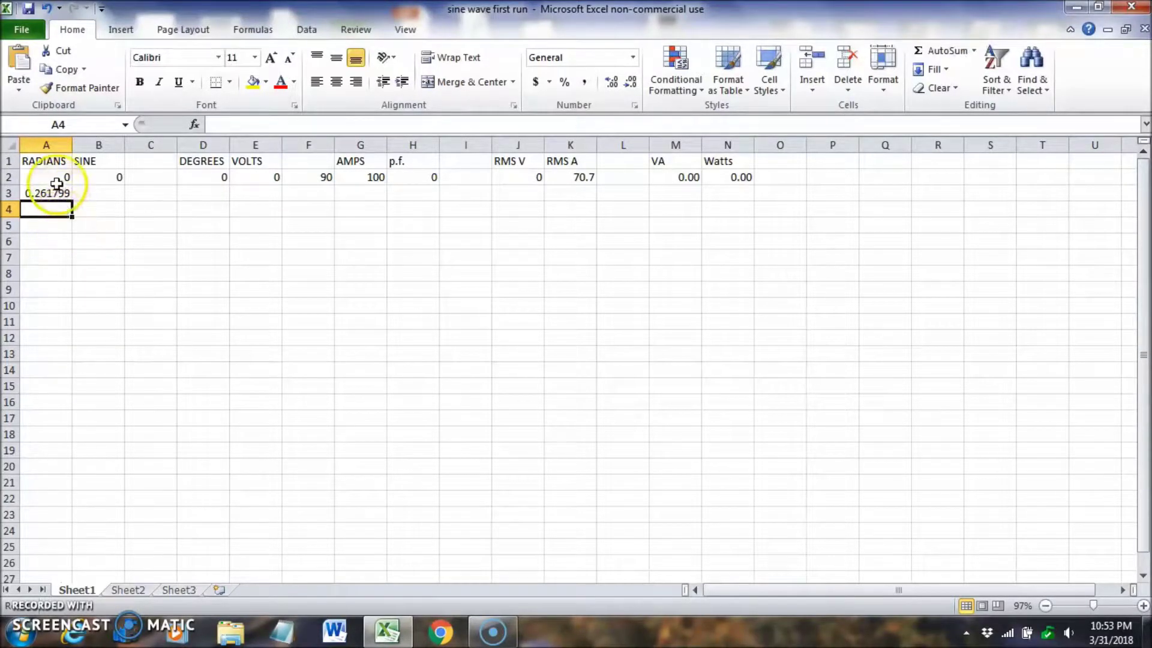
Step: Fill the RADIANS formula =A2+PI()/12 from A3 down through A26
{"action": "left_click", "coordinate": [53, 194]}
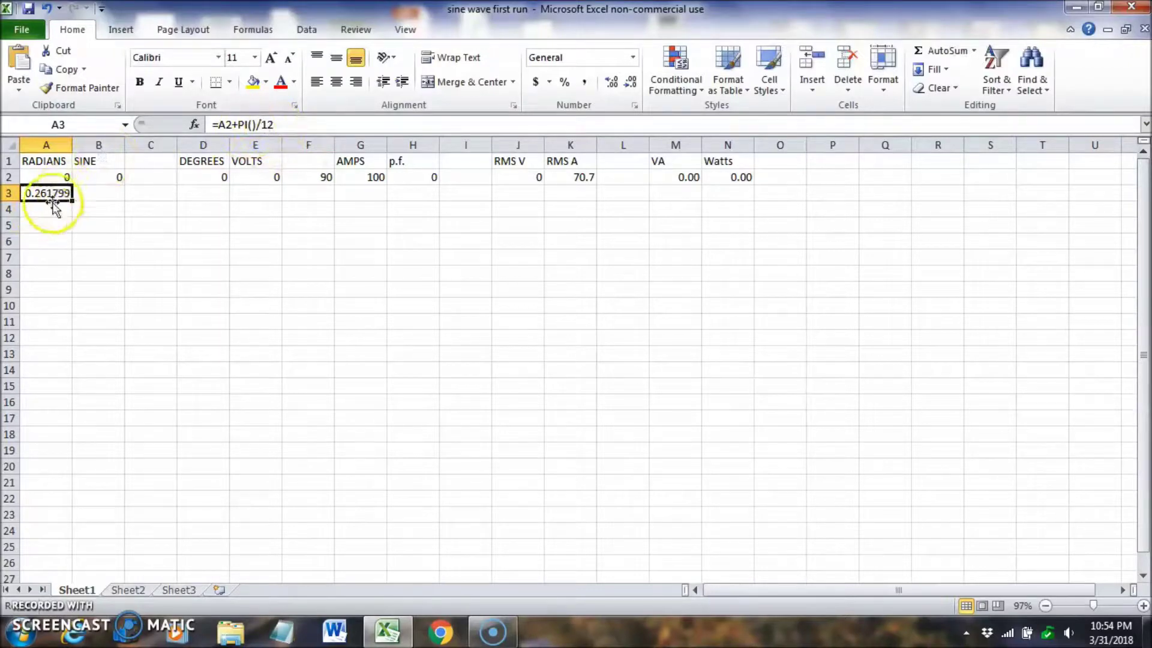
{"action": "left_click_drag", "start_coordinate": [59, 194], "coordinate": [33, 559]}
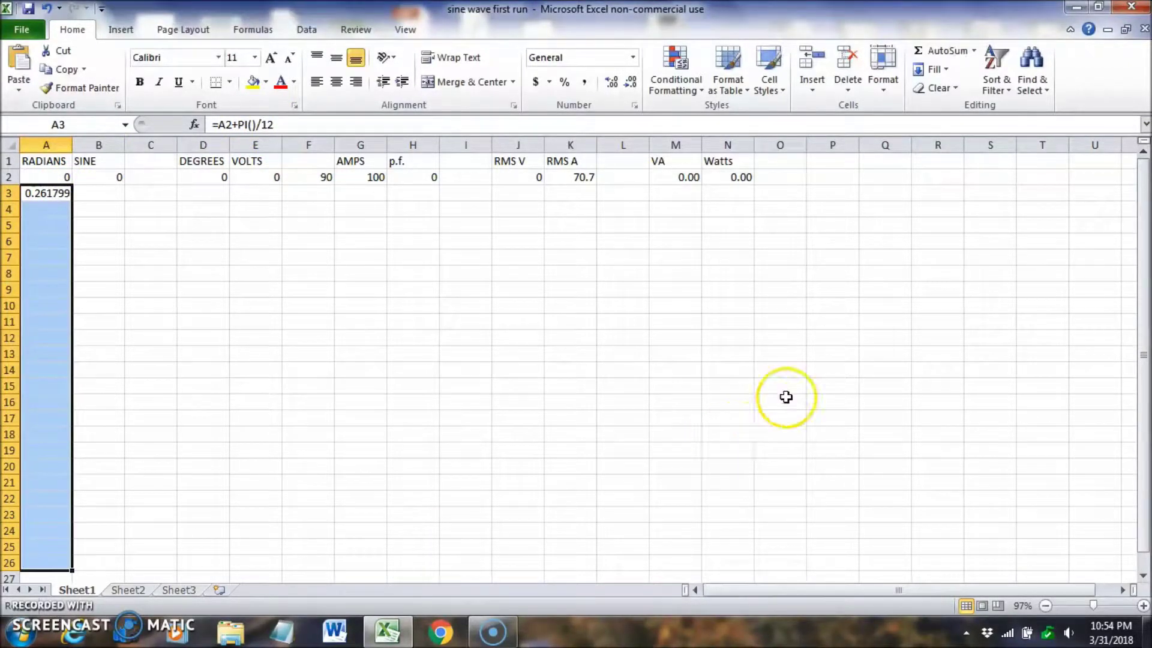
{"action": "left_click", "coordinate": [934, 69]}
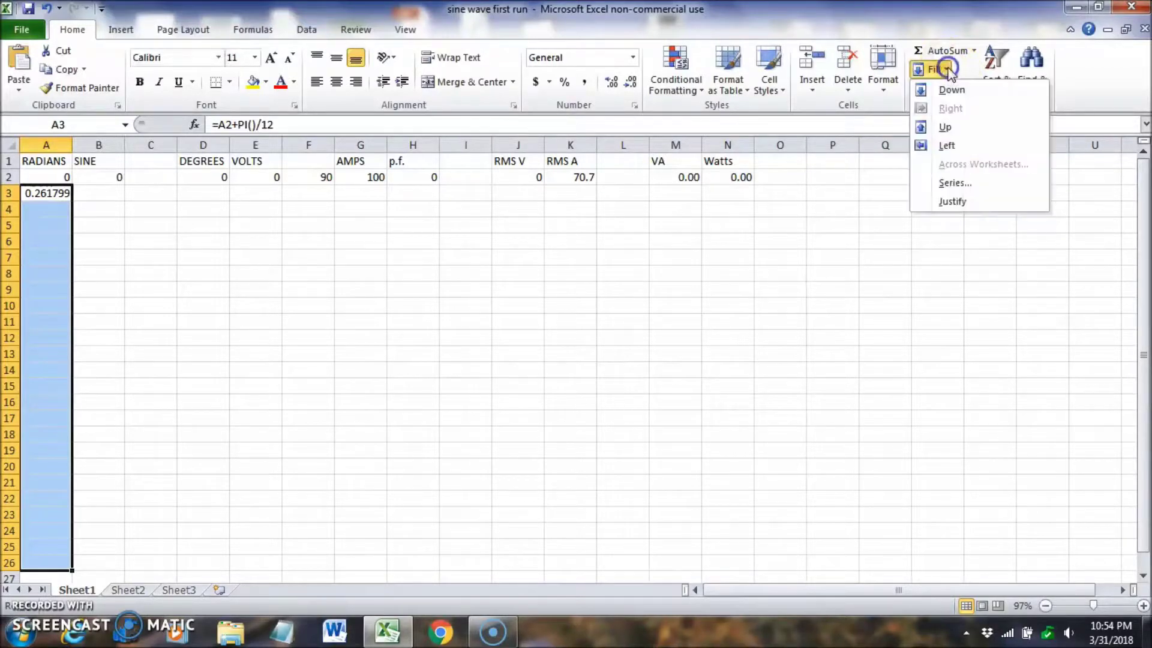
{"action": "left_click", "coordinate": [948, 91]}
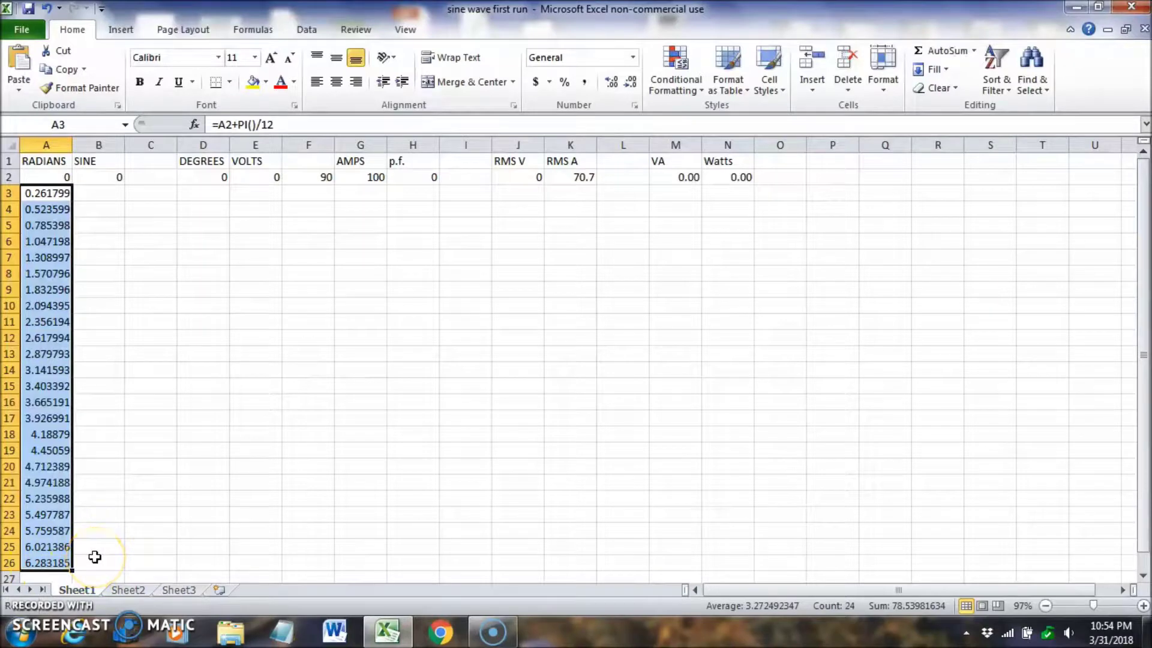
Step: Fill the SINE formula =SIN(A2) from B2 down through B26
{"action": "left_click", "coordinate": [107, 197]}
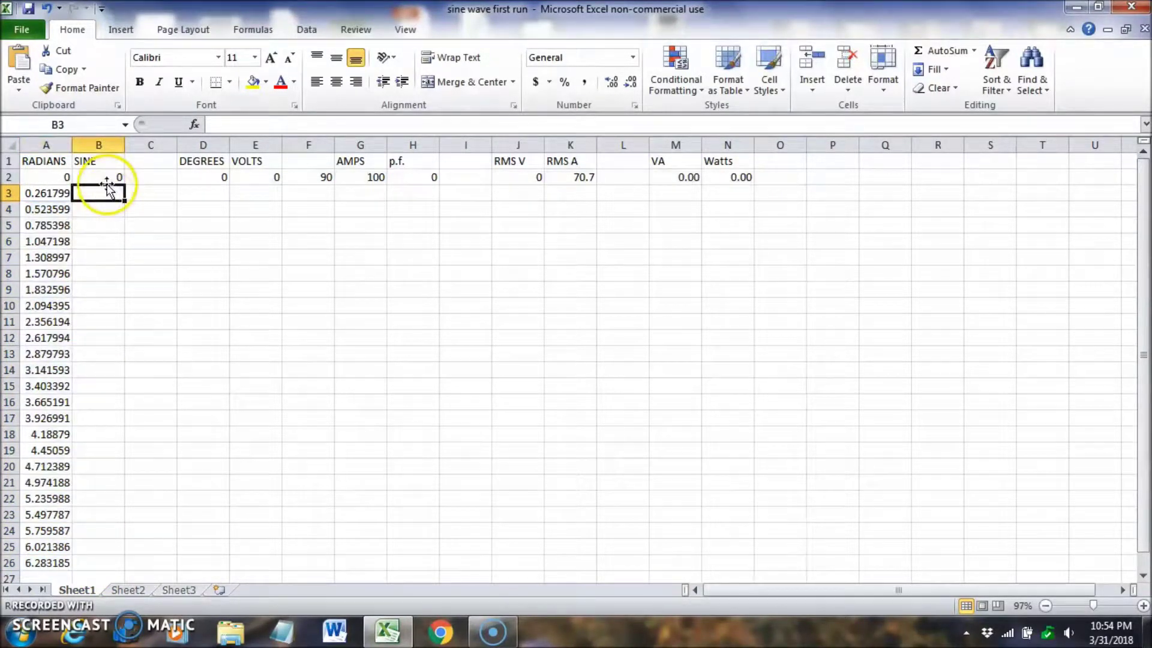
{"action": "left_click", "coordinate": [107, 179]}
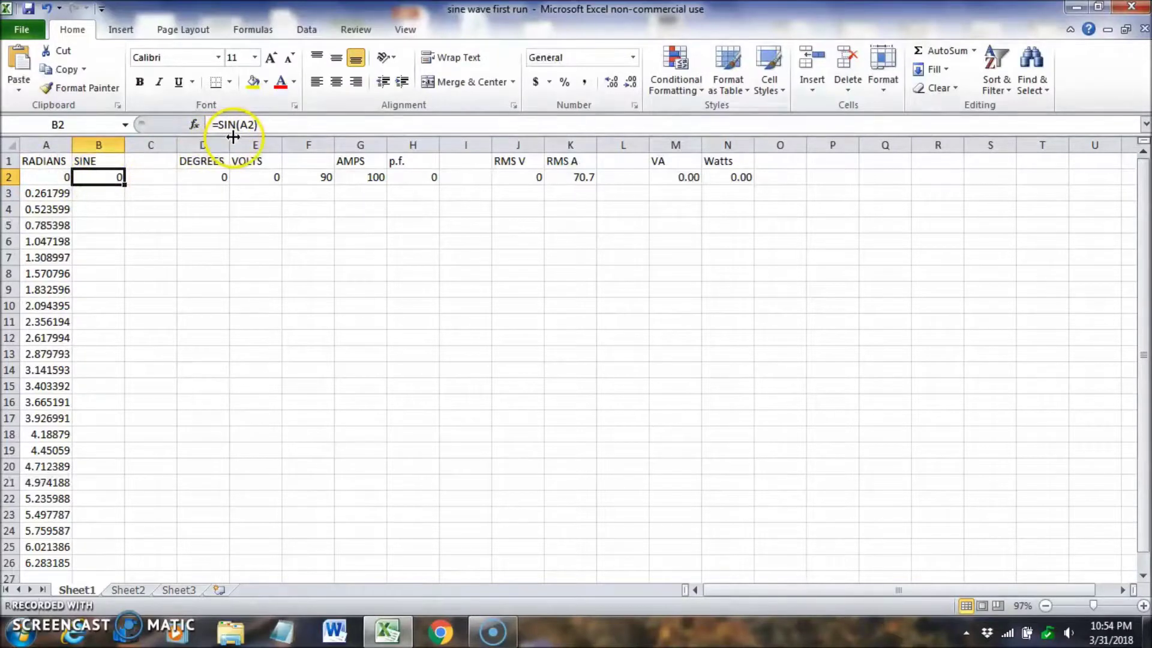
{"action": "left_click_drag", "start_coordinate": [92, 172], "coordinate": [84, 563]}
{"action": "left_click", "coordinate": [934, 69]}
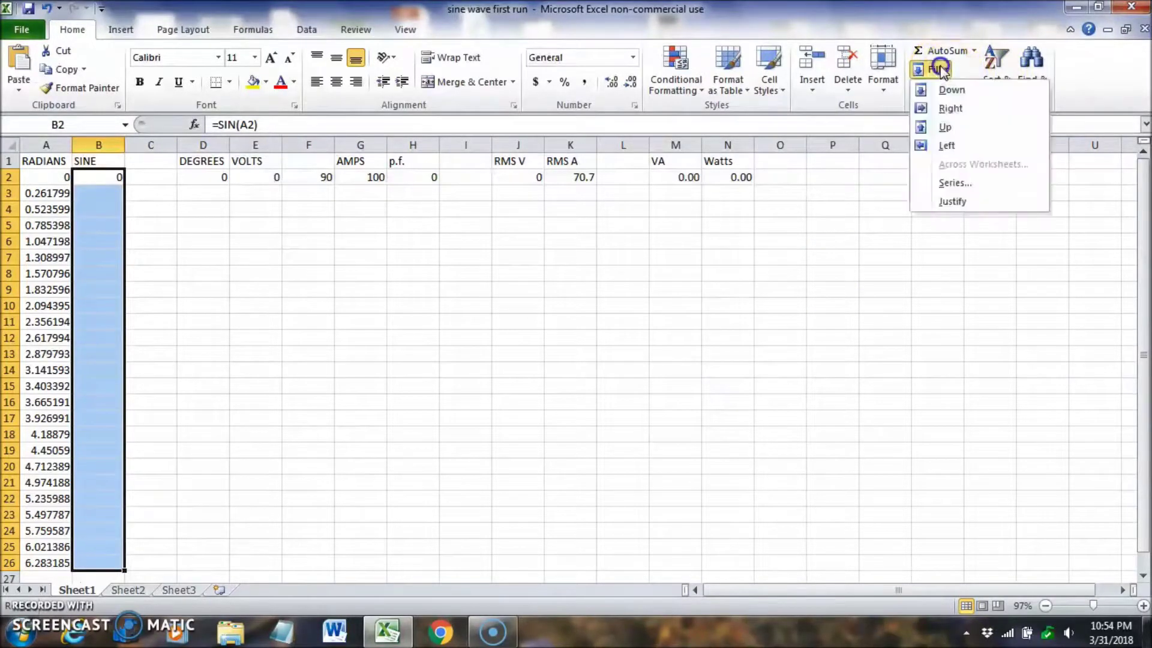
{"action": "left_click", "coordinate": [940, 91]}
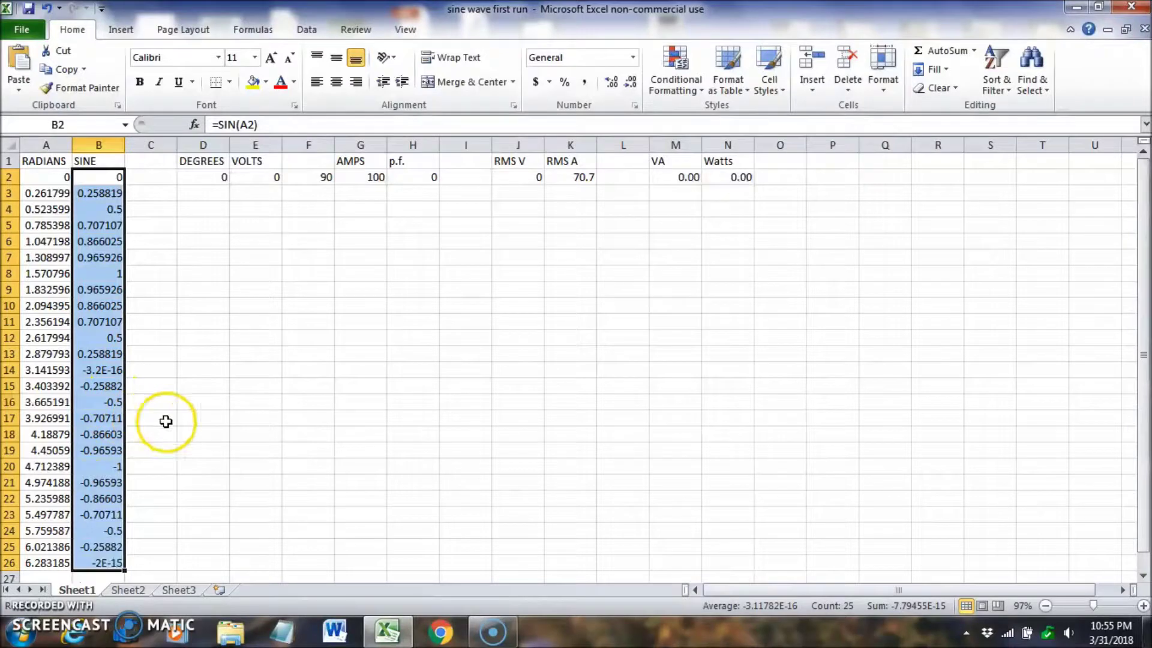
Step: Fill the DEGREES formula =DEGREES(A2) from D2 down through D26
{"action": "left_click", "coordinate": [205, 181]}
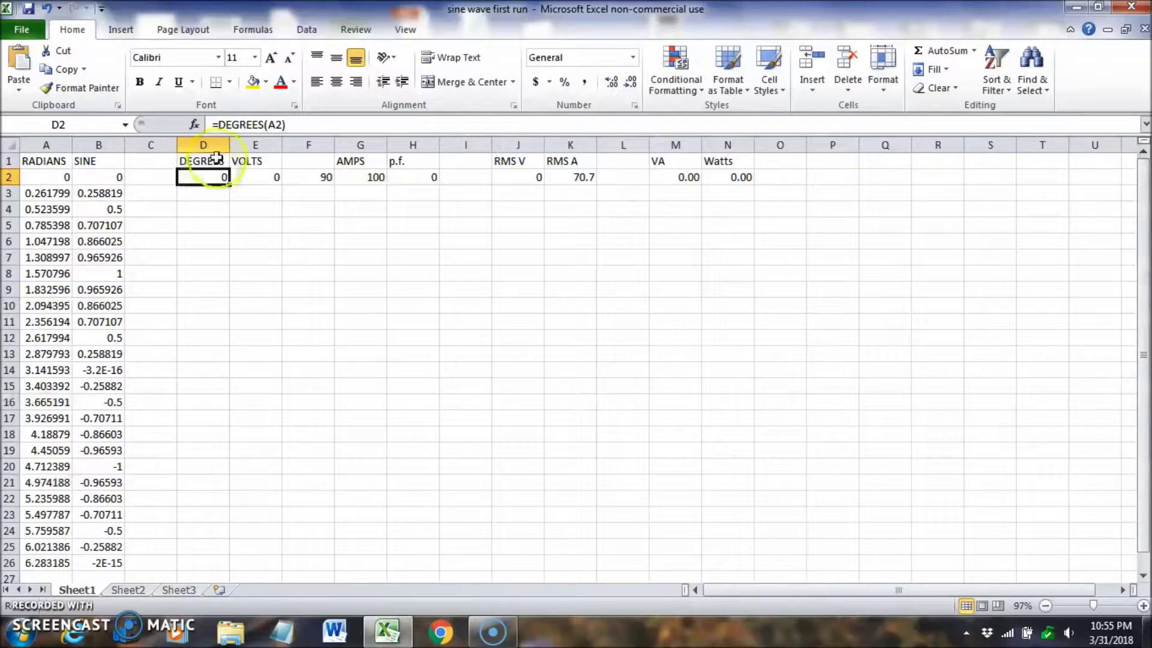
{"action": "left_click", "coordinate": [241, 146]}
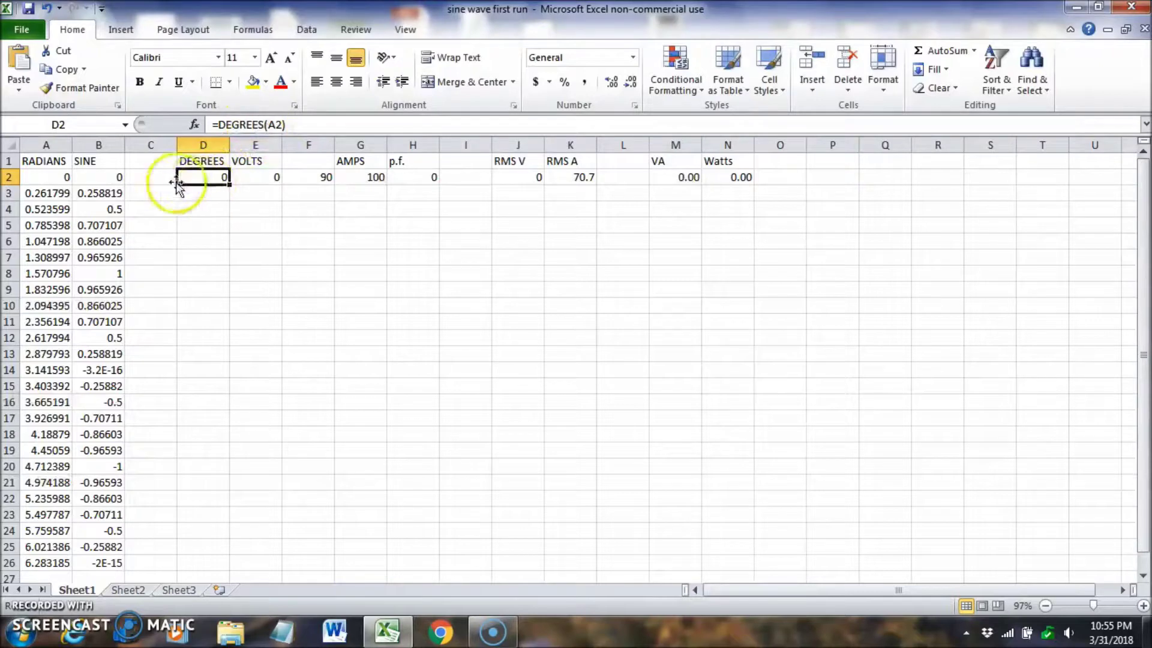
{"action": "left_click_drag", "start_coordinate": [207, 180], "coordinate": [210, 563]}
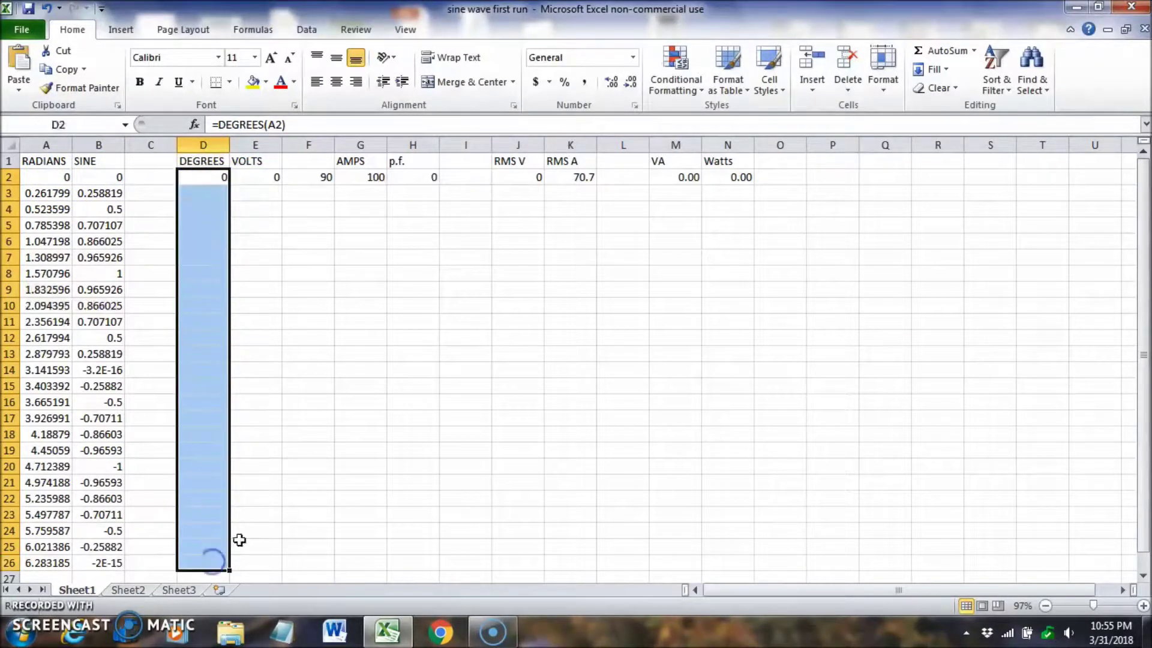
{"action": "left_click", "coordinate": [936, 69]}
{"action": "left_click", "coordinate": [947, 90]}
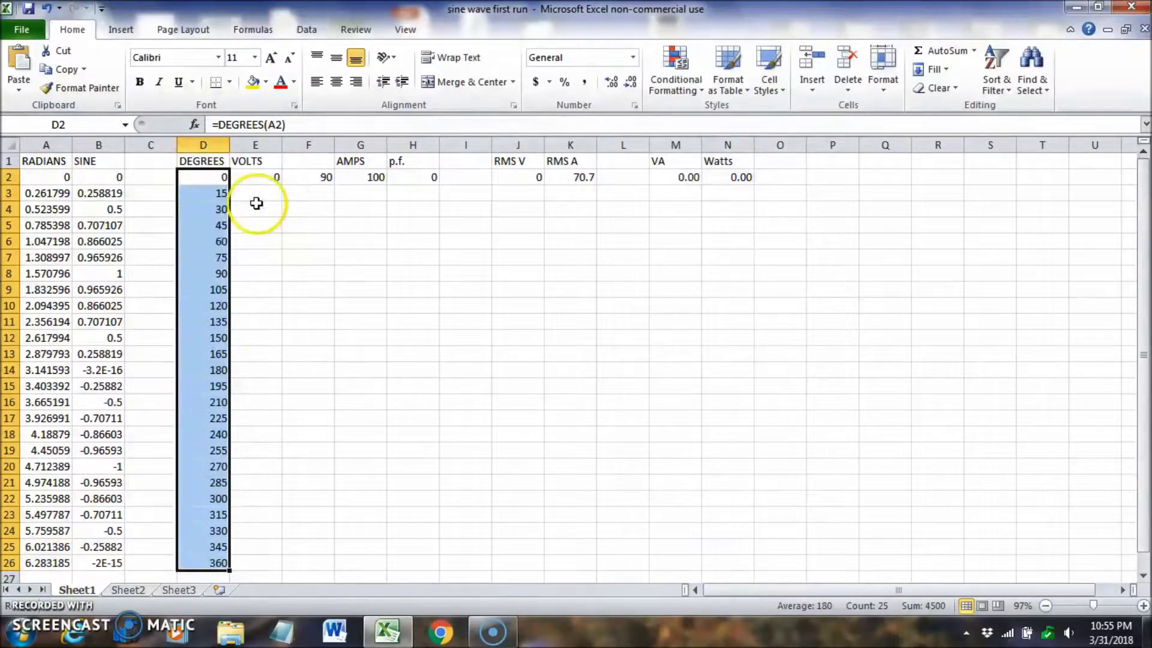
Step: Review the VOLTS formula =ROUND(SIN(RADIANS(D2)),12)*170 in E2 and fill it down through E26
{"action": "left_click", "coordinate": [265, 176]}
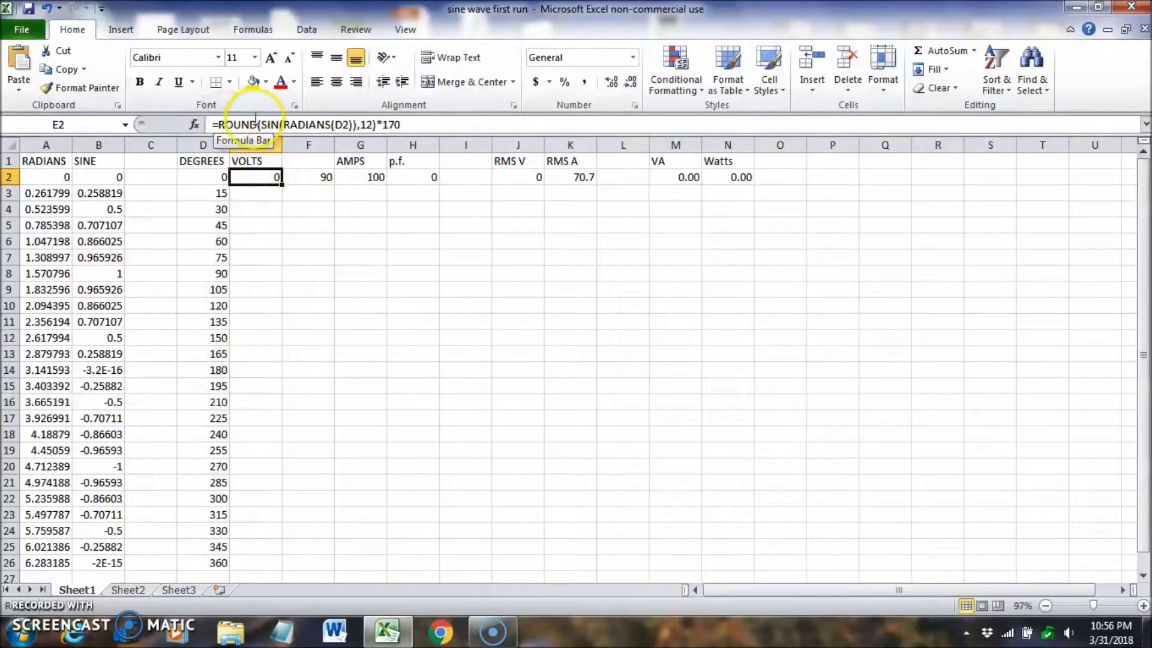
{"action": "left_click", "coordinate": [216, 177]}
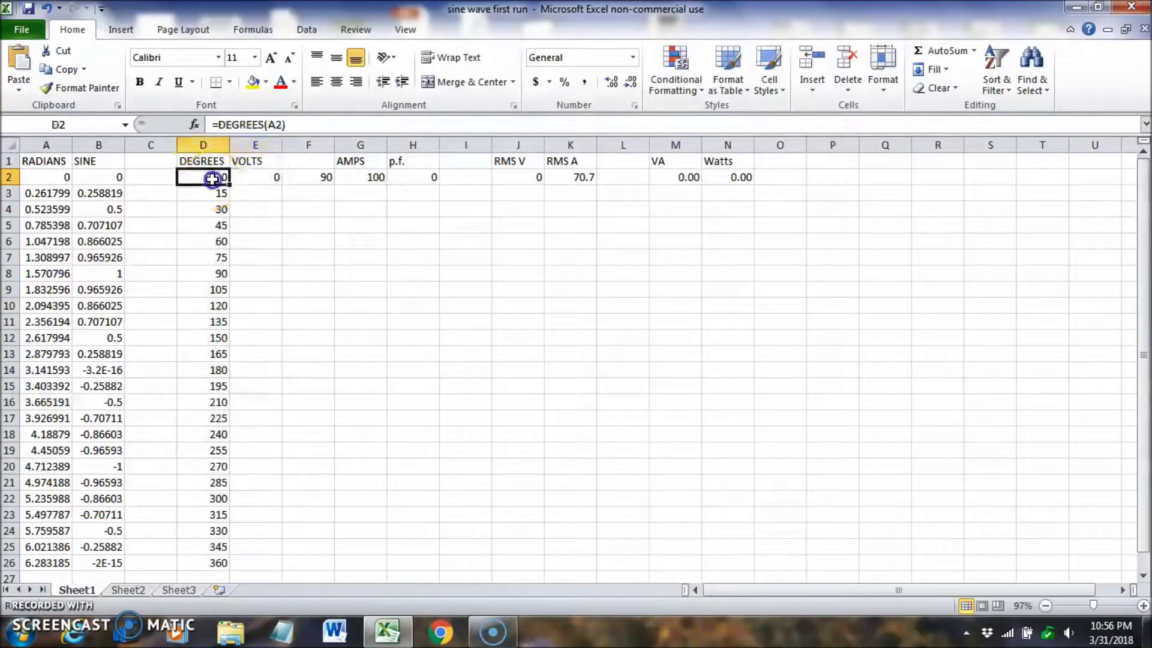
{"action": "left_click", "coordinate": [248, 178]}
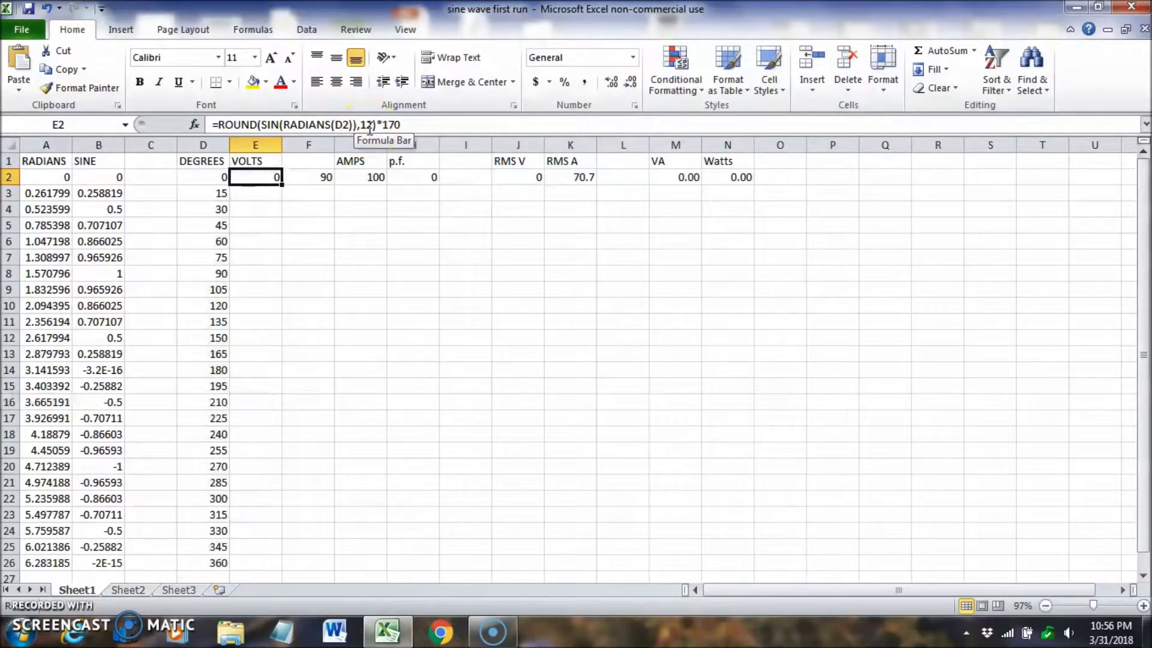
{"action": "left_click", "coordinate": [410, 126]}
{"action": "left_click", "coordinate": [265, 178]}
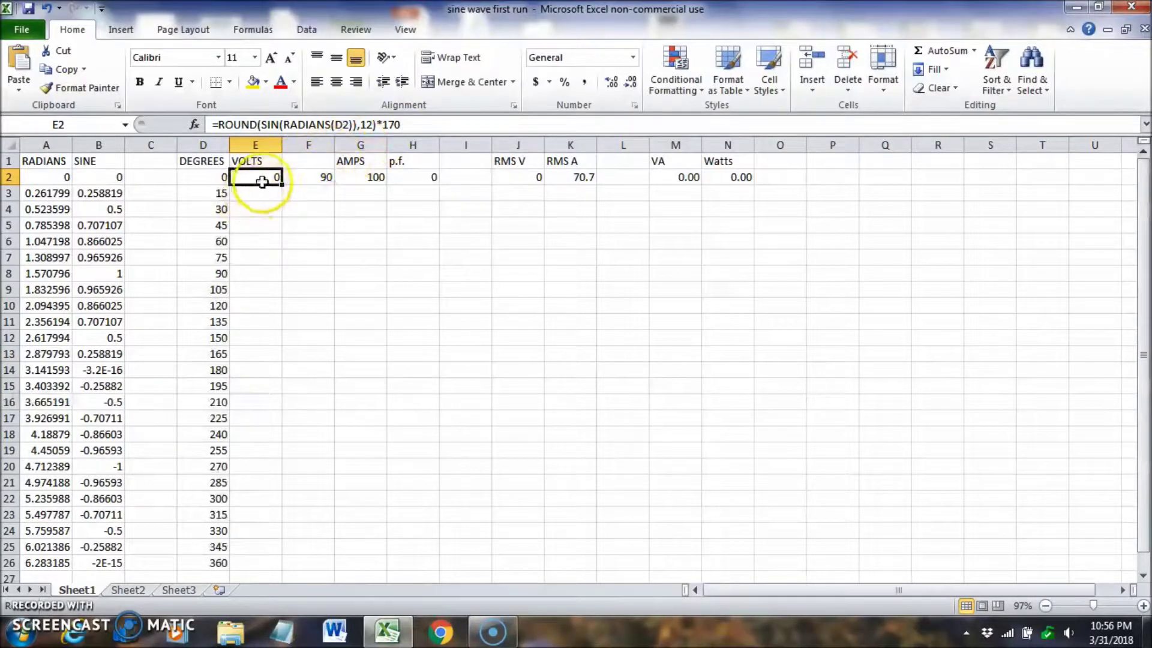
{"action": "left_click_drag", "start_coordinate": [265, 178], "coordinate": [238, 562]}
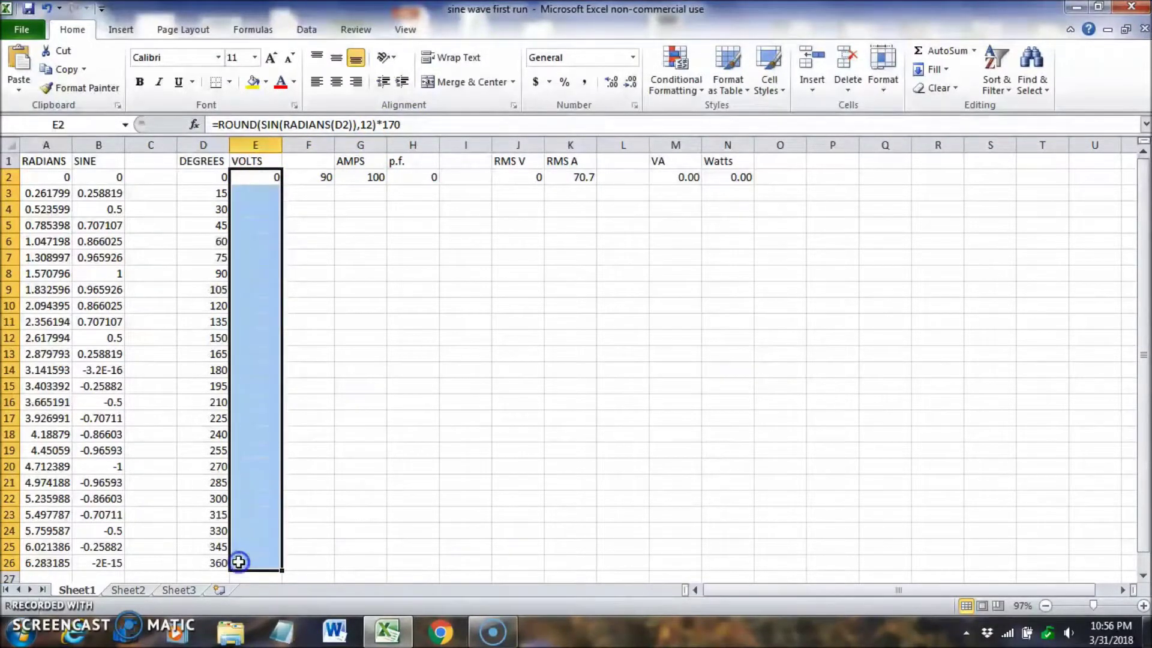
{"action": "left_click", "coordinate": [933, 72]}
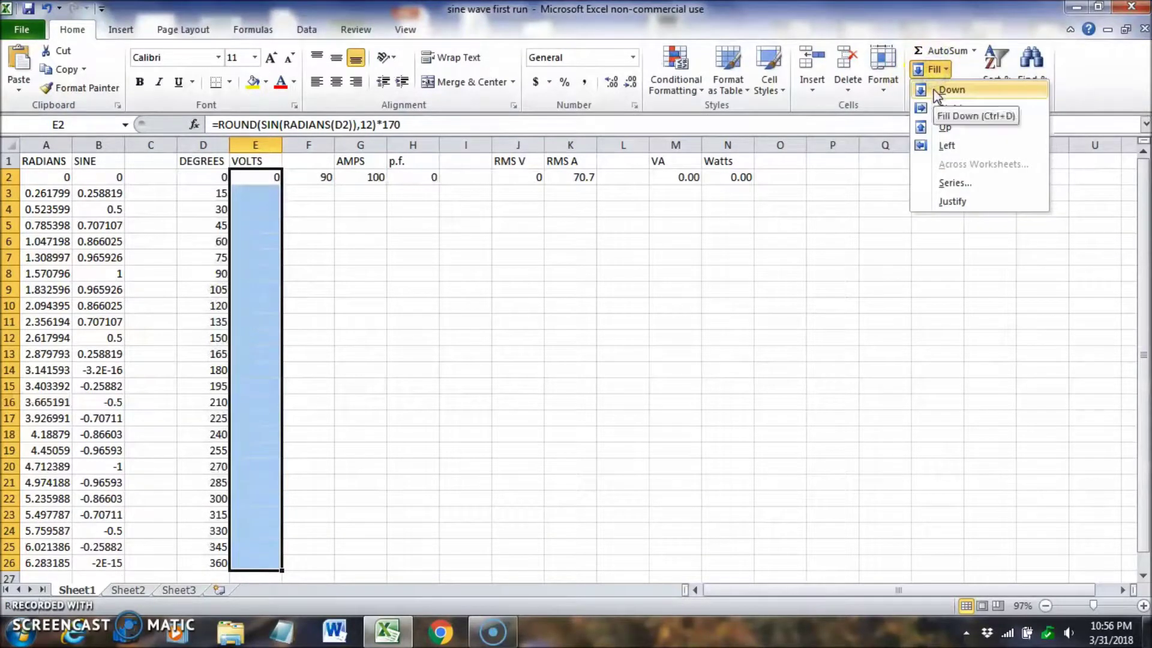
{"action": "left_click", "coordinate": [934, 91]}
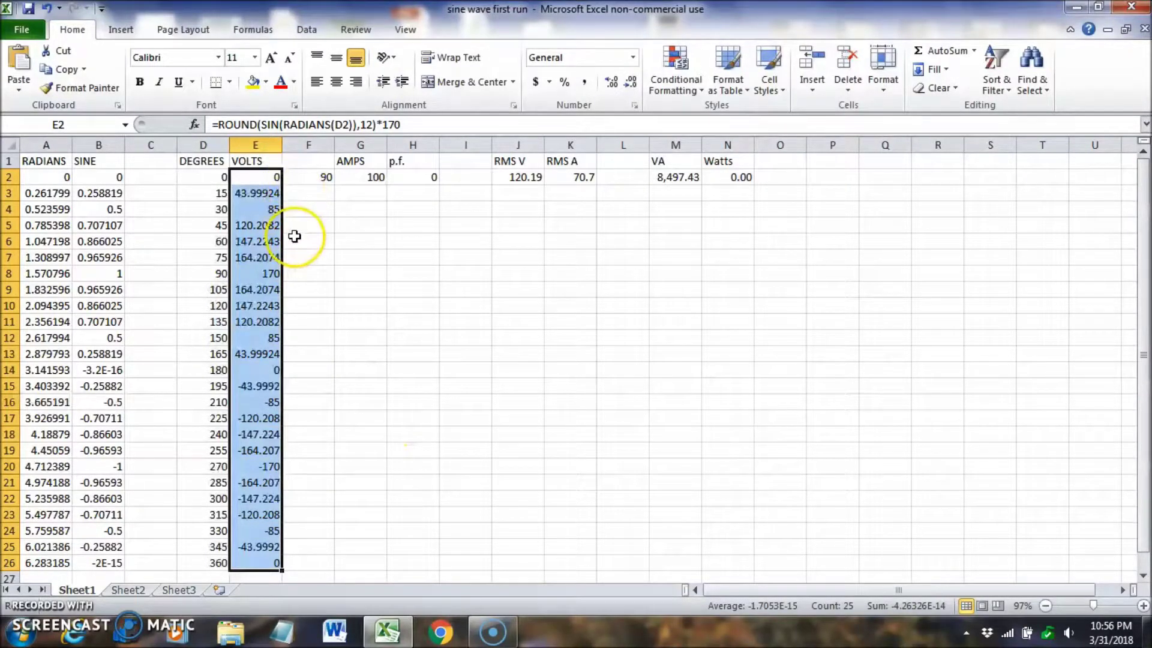
Step: Insert a smooth-line scatter chart without markers from D1:E26 and move it over columns N to U, below the Watts value
{"action": "left_click_drag", "start_coordinate": [197, 162], "coordinate": [240, 561]}
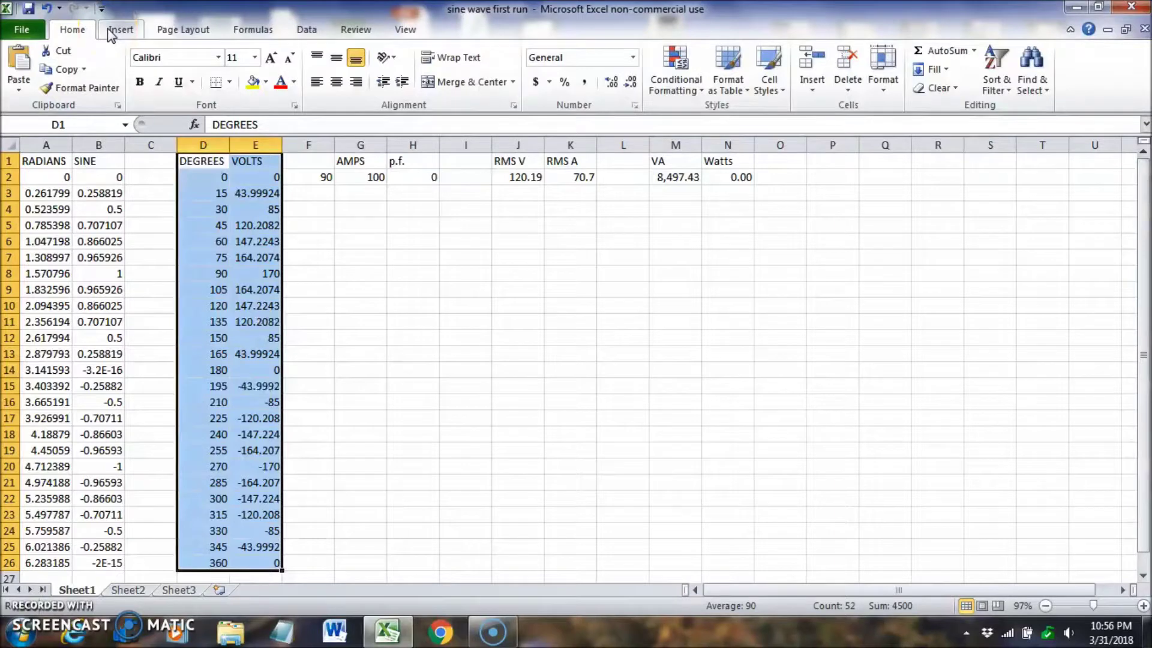
{"action": "left_click", "coordinate": [110, 33]}
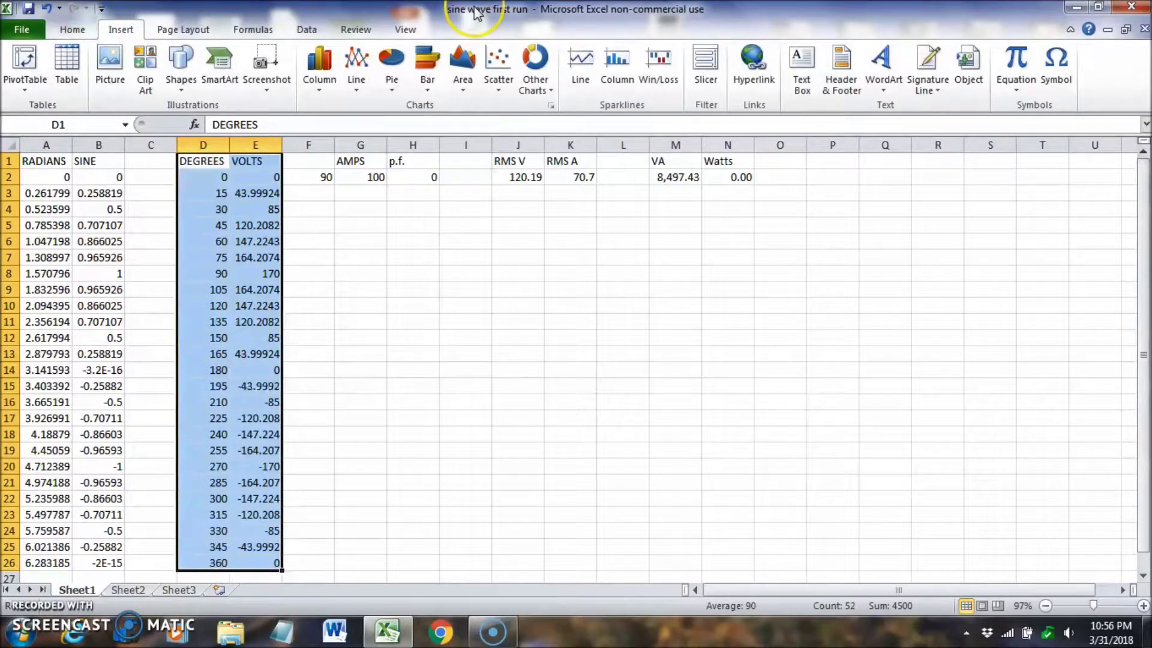
{"action": "left_click", "coordinate": [495, 63]}
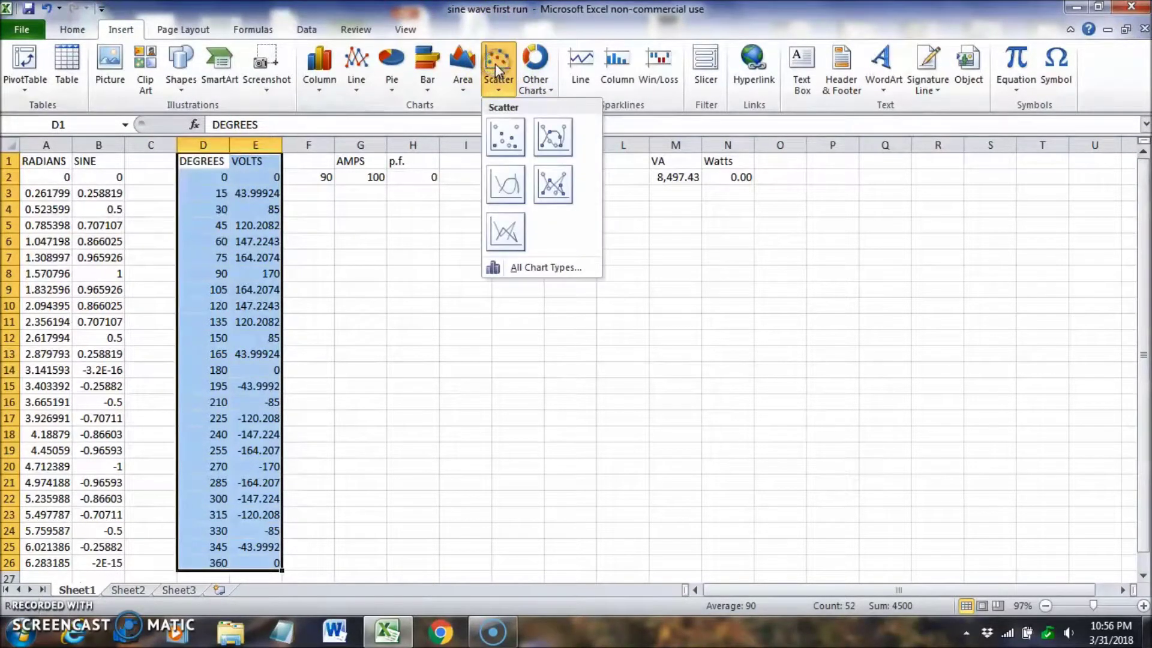
{"action": "left_click", "coordinate": [504, 183]}
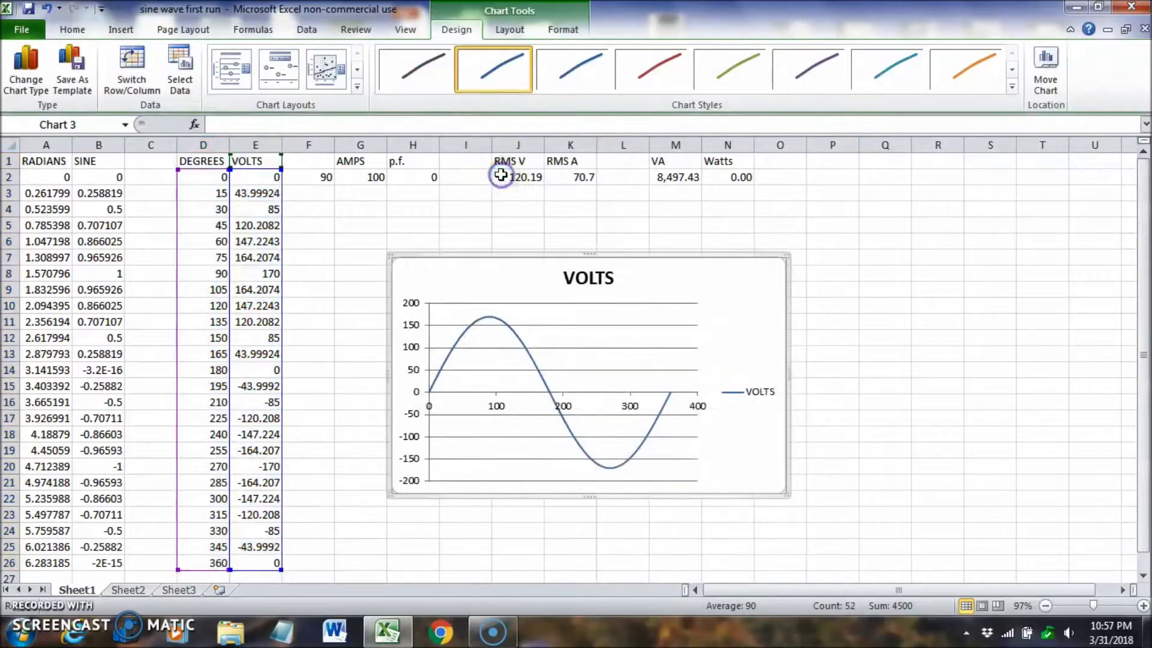
{"action": "left_click_drag", "start_coordinate": [709, 358], "coordinate": [1058, 333]}
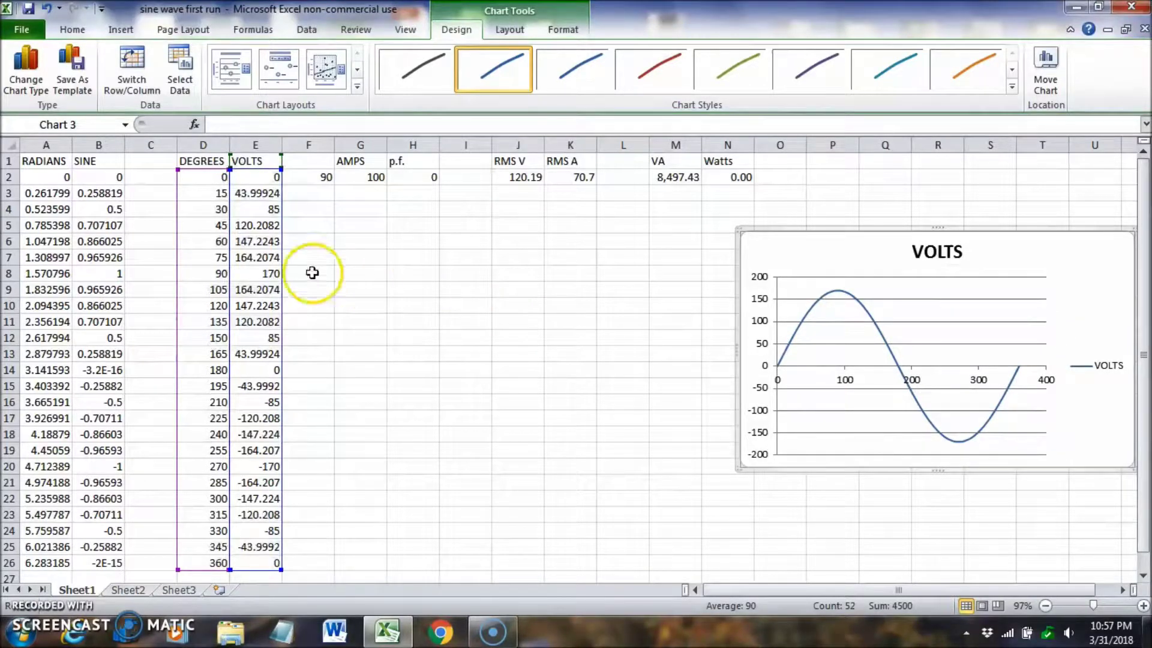
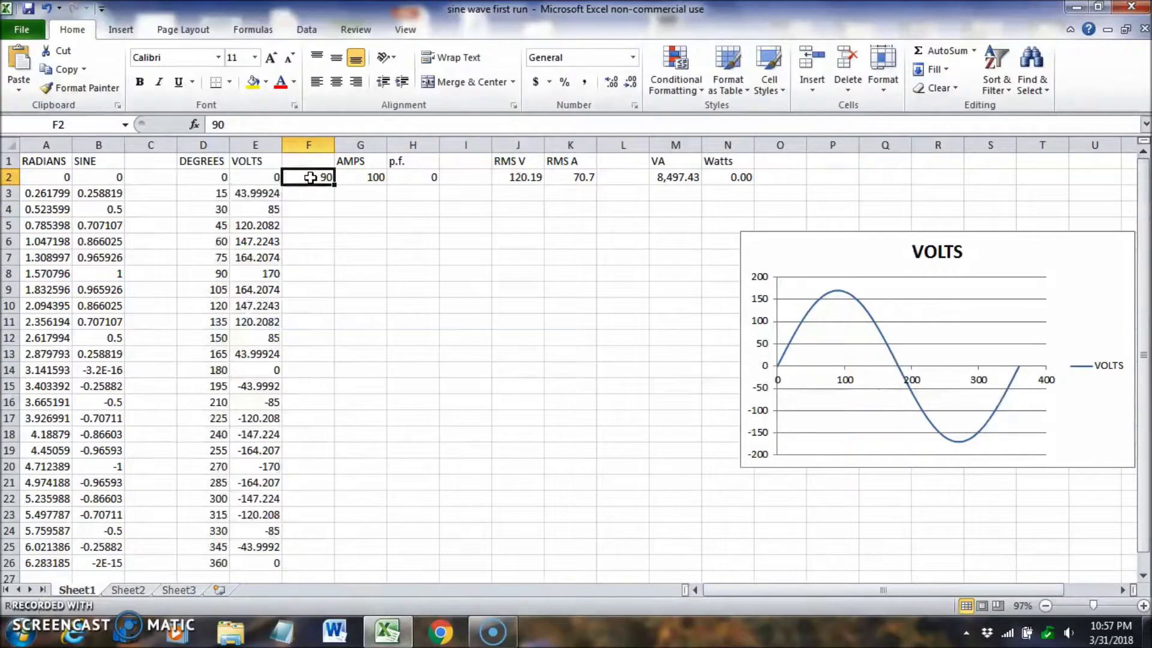
Step: Fill F2:F26 with a linear column series starting at 90, using step value 15 and stop value 360
{"action": "left_click_drag", "start_coordinate": [310, 177], "coordinate": [300, 560]}
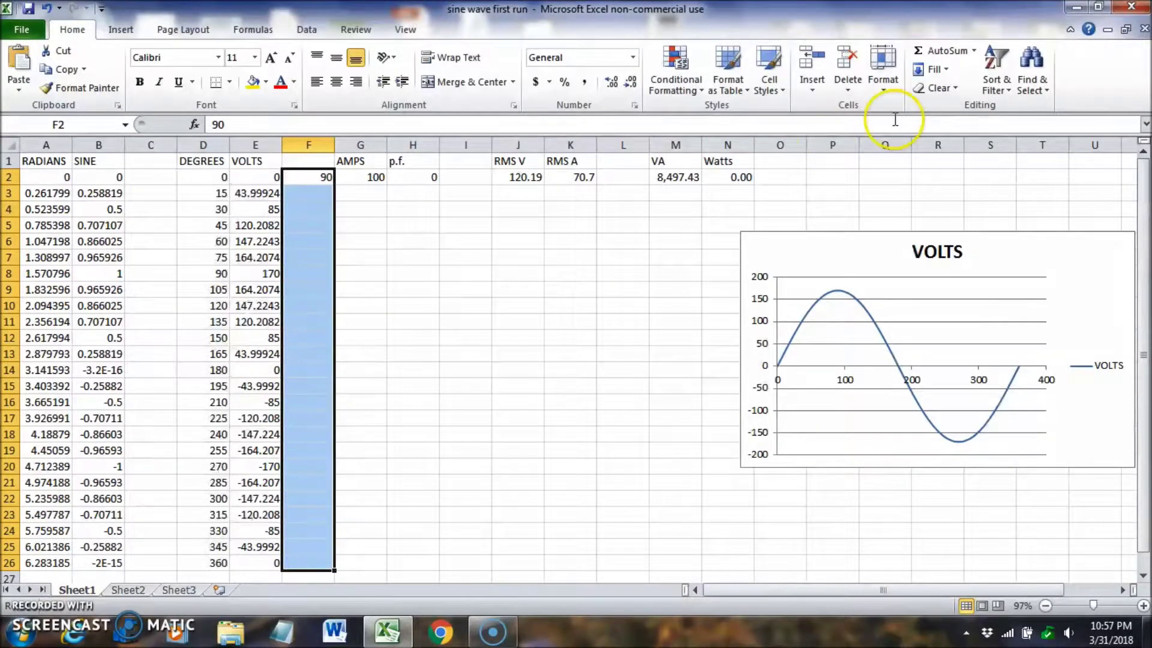
{"action": "left_click", "coordinate": [946, 69]}
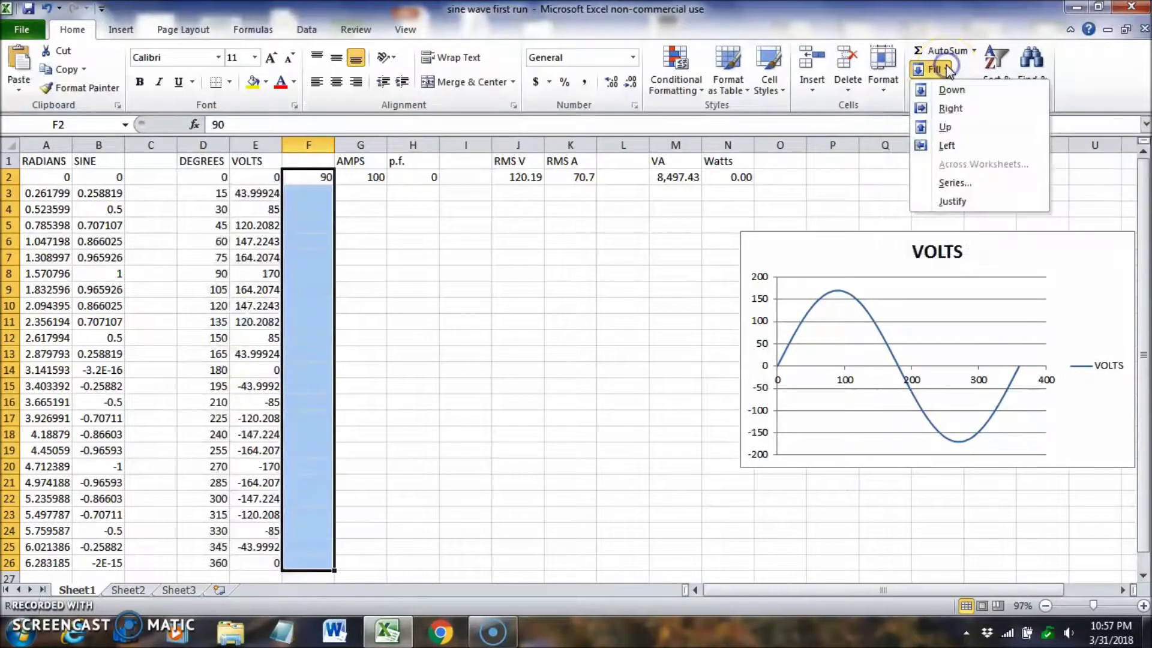
{"action": "left_click", "coordinate": [940, 186]}
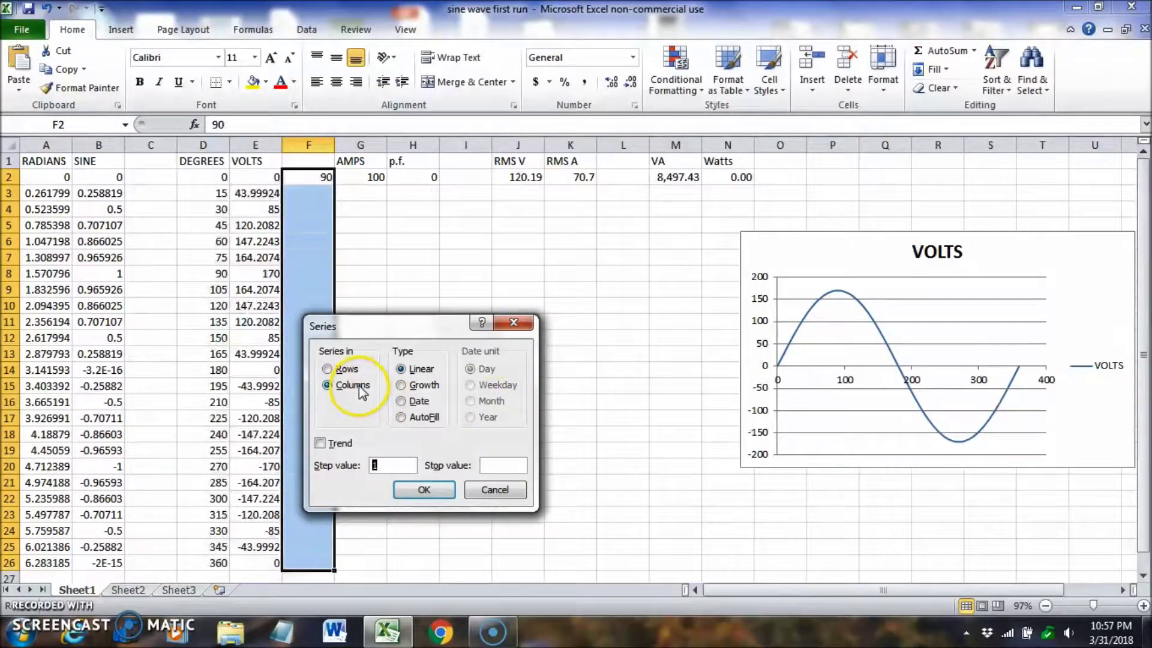
{"action": "left_click", "coordinate": [389, 465]}
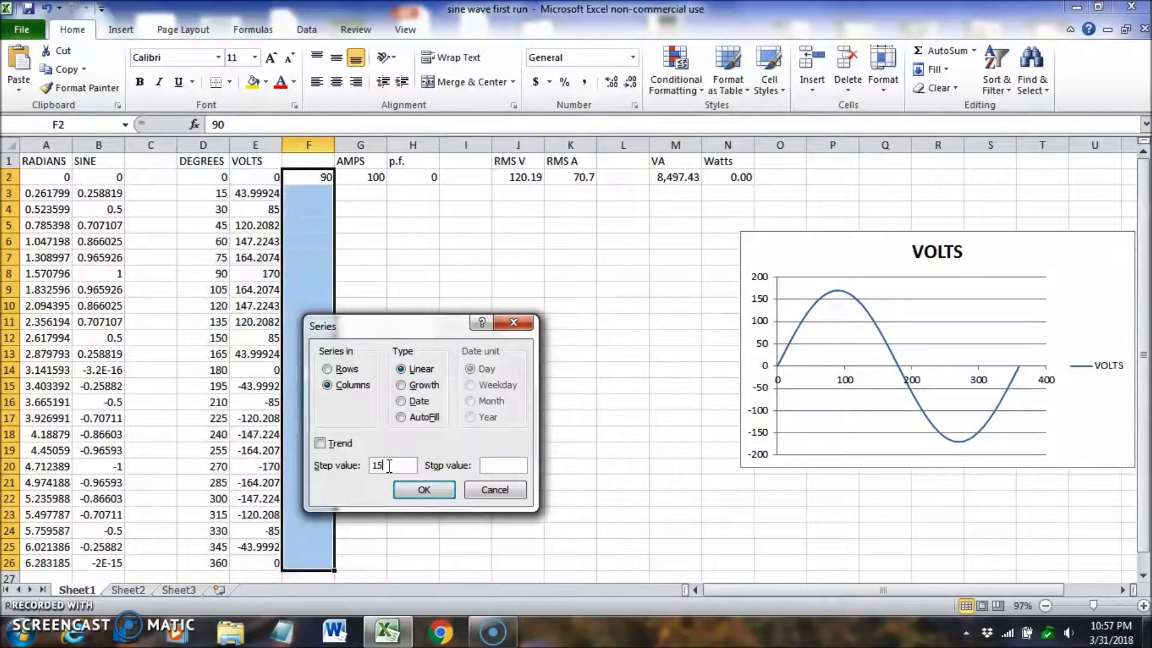
{"action": "type", "text": "5"}
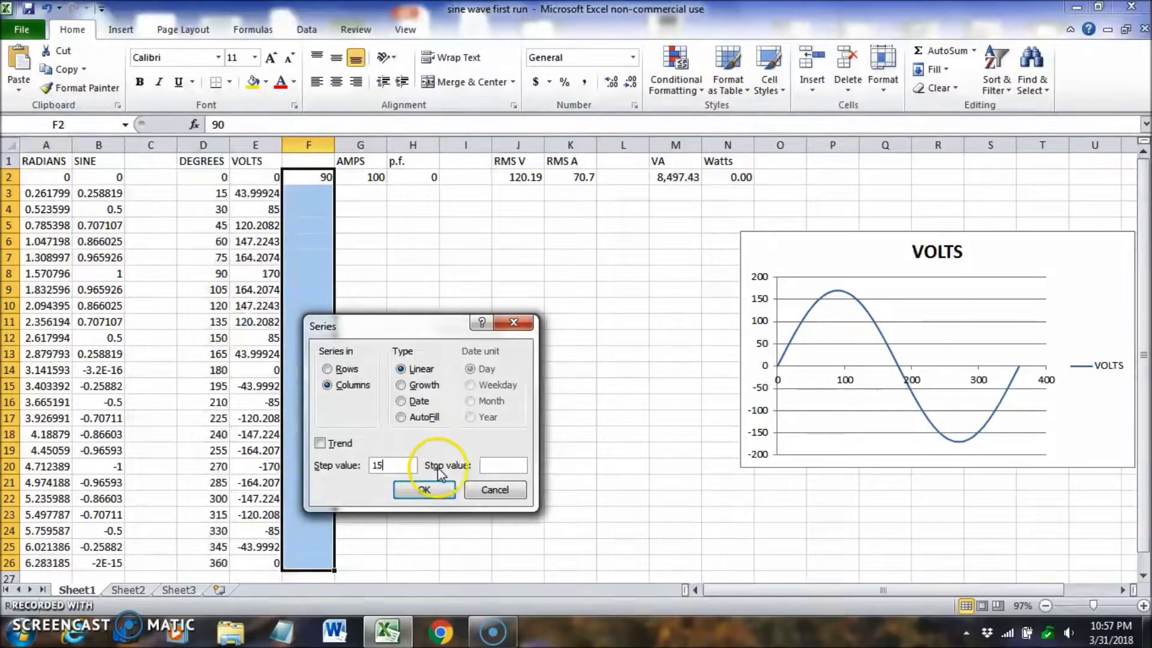
{"action": "left_click", "coordinate": [488, 464]}
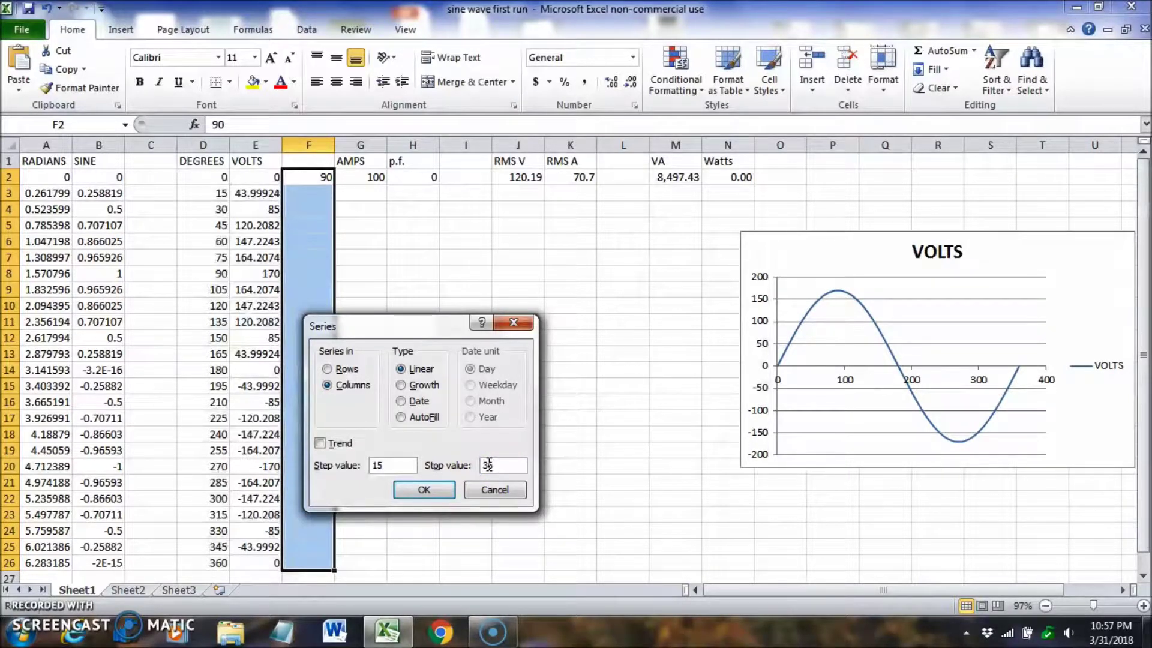
{"action": "left_click", "coordinate": [429, 489]}
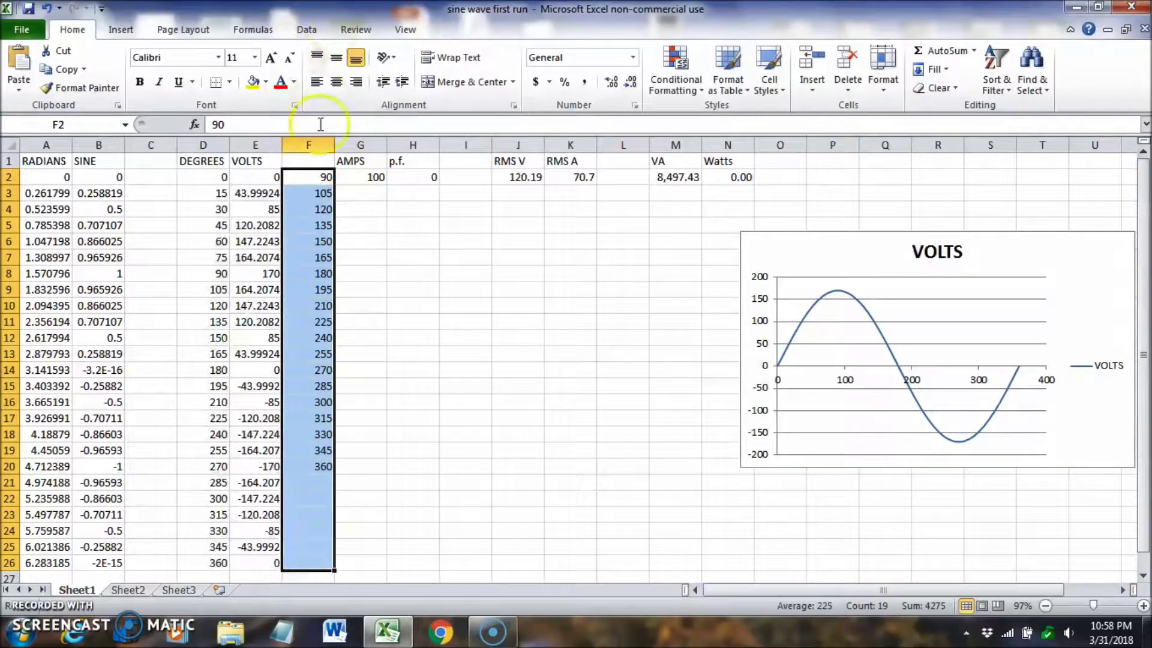
Step: Fill the AMPS formula =ROUND(SIN(RADIANS(F2)),12)*100 from G2 down through G20
{"action": "left_click", "coordinate": [360, 178]}
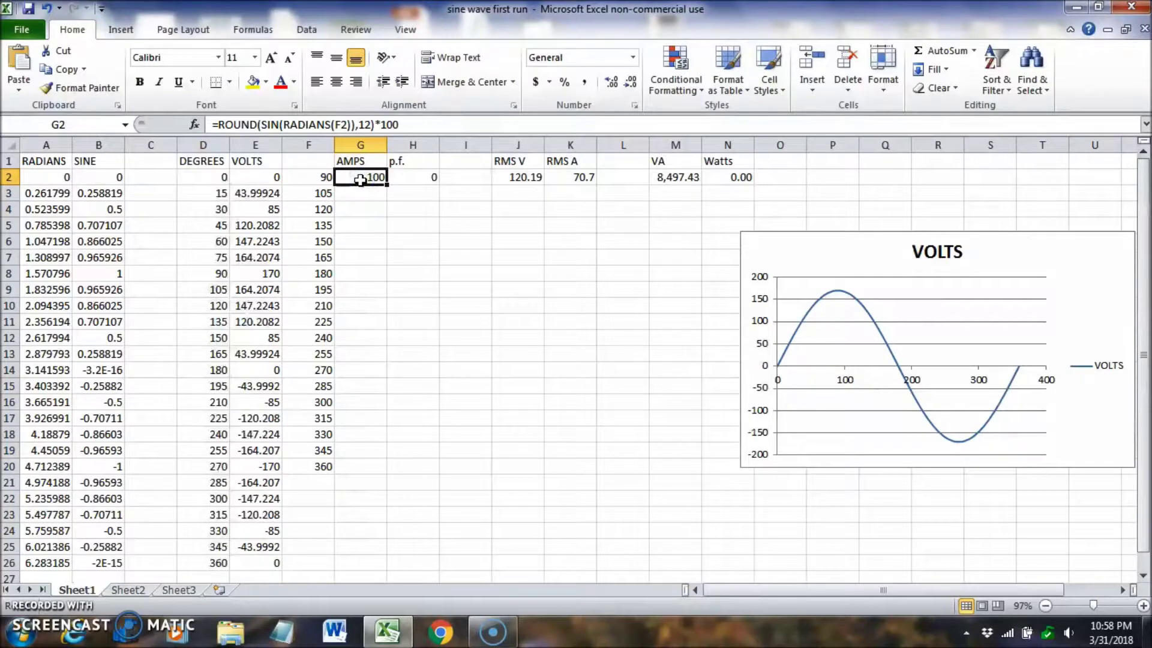
{"action": "left_click", "coordinate": [360, 180]}
{"action": "left_click", "coordinate": [364, 176]}
{"action": "left_click_drag", "start_coordinate": [365, 175], "coordinate": [348, 460]}
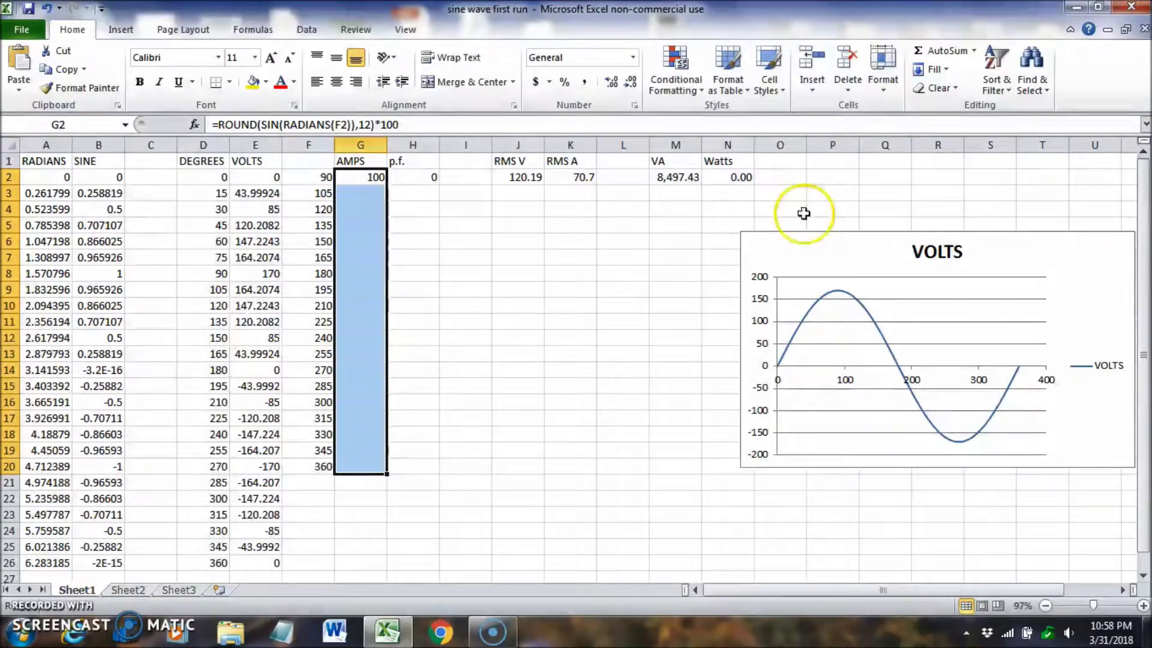
{"action": "left_click", "coordinate": [934, 70]}
{"action": "left_click", "coordinate": [937, 91]}
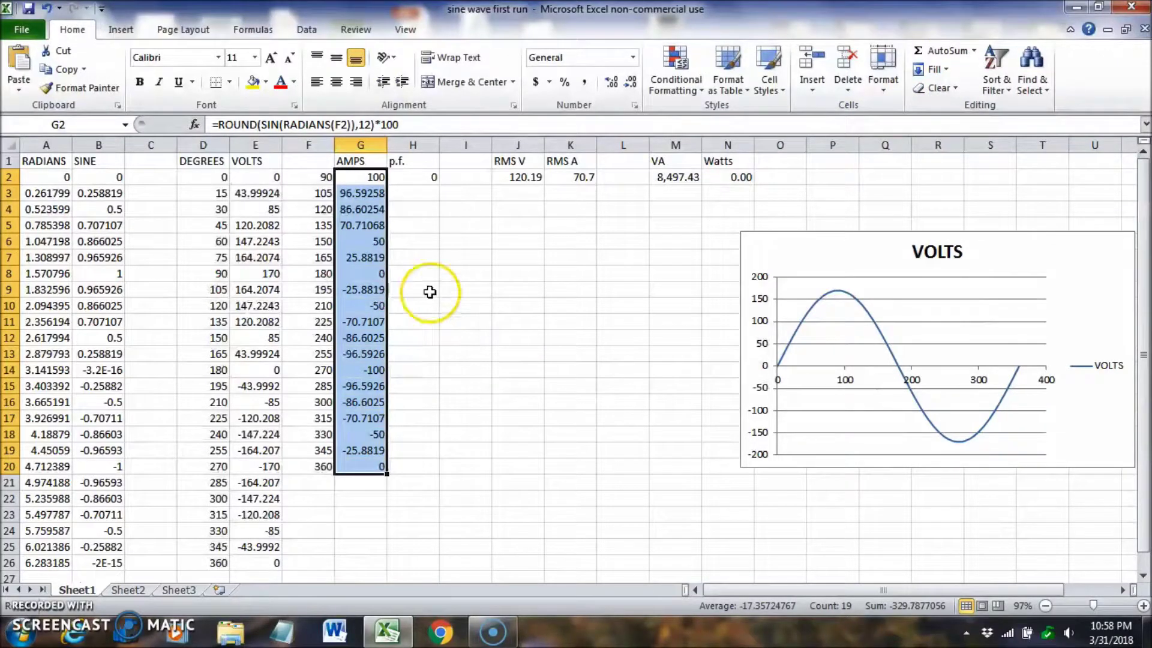
Step: Insert a scatter chart with smooth lines and no markers from the DEGREES to AMPS data in D1:G26
{"action": "left_click", "coordinate": [187, 159]}
{"action": "left_click_drag", "start_coordinate": [188, 160], "coordinate": [344, 563]}
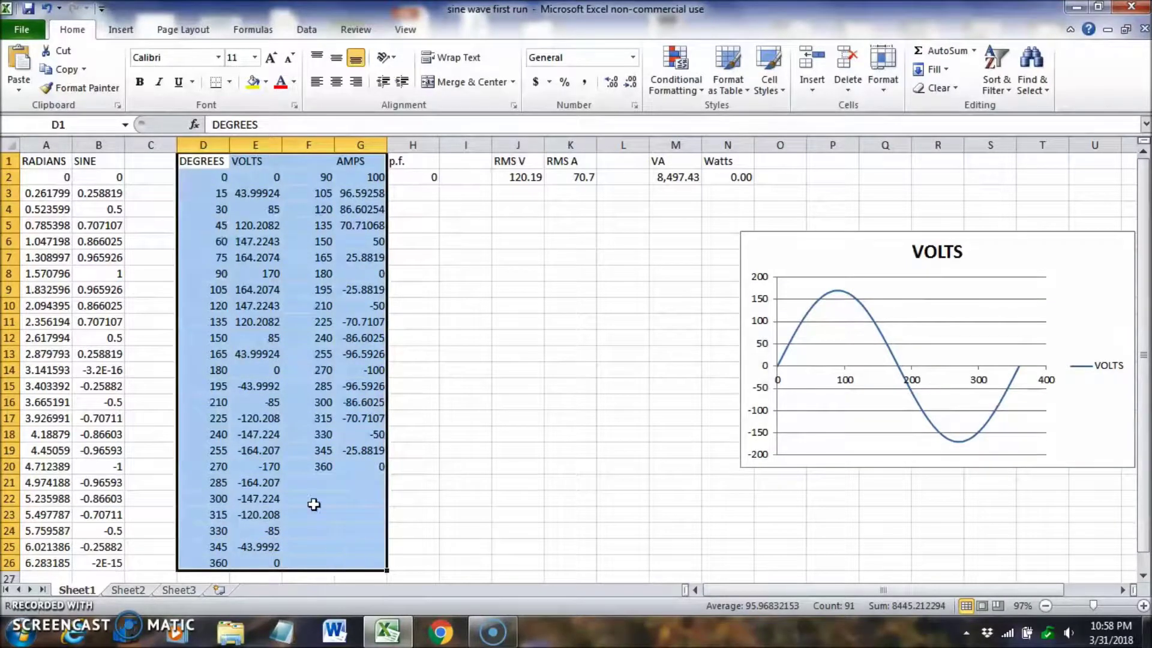
{"action": "left_click", "coordinate": [123, 31]}
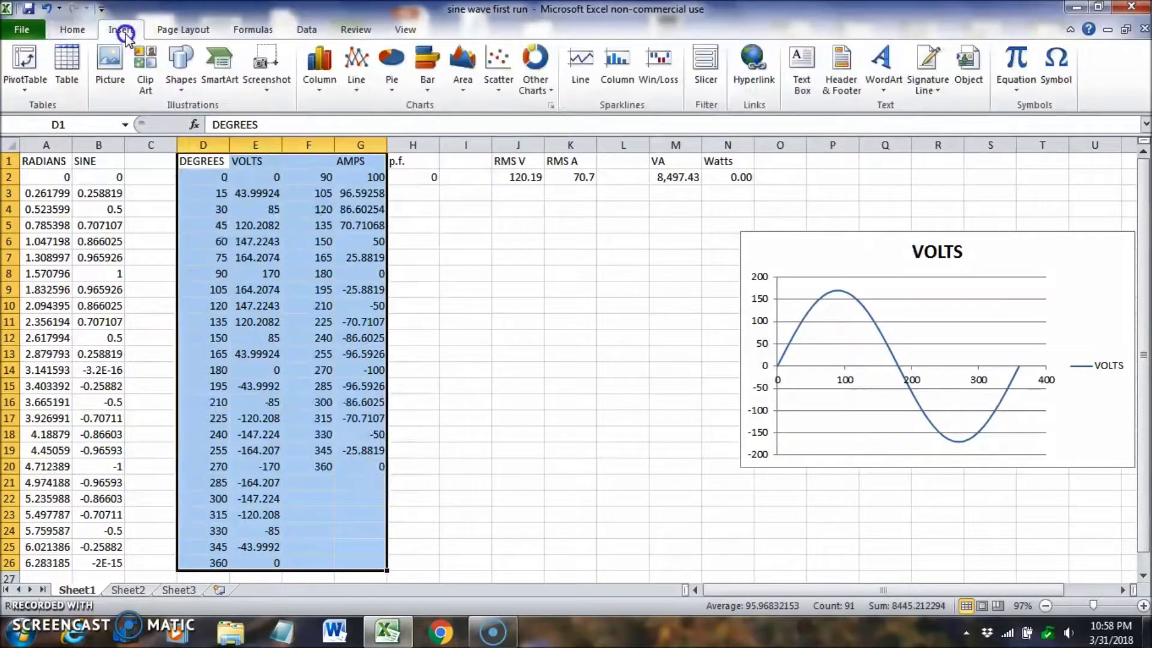
{"action": "left_click", "coordinate": [499, 58]}
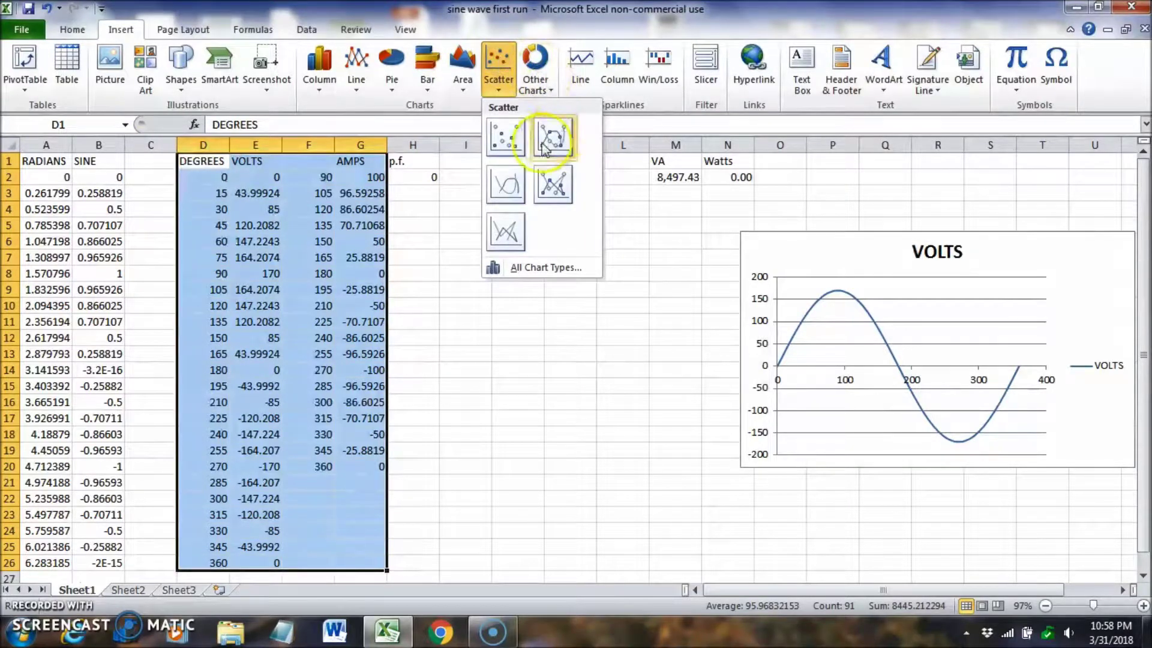
{"action": "left_click", "coordinate": [510, 185]}
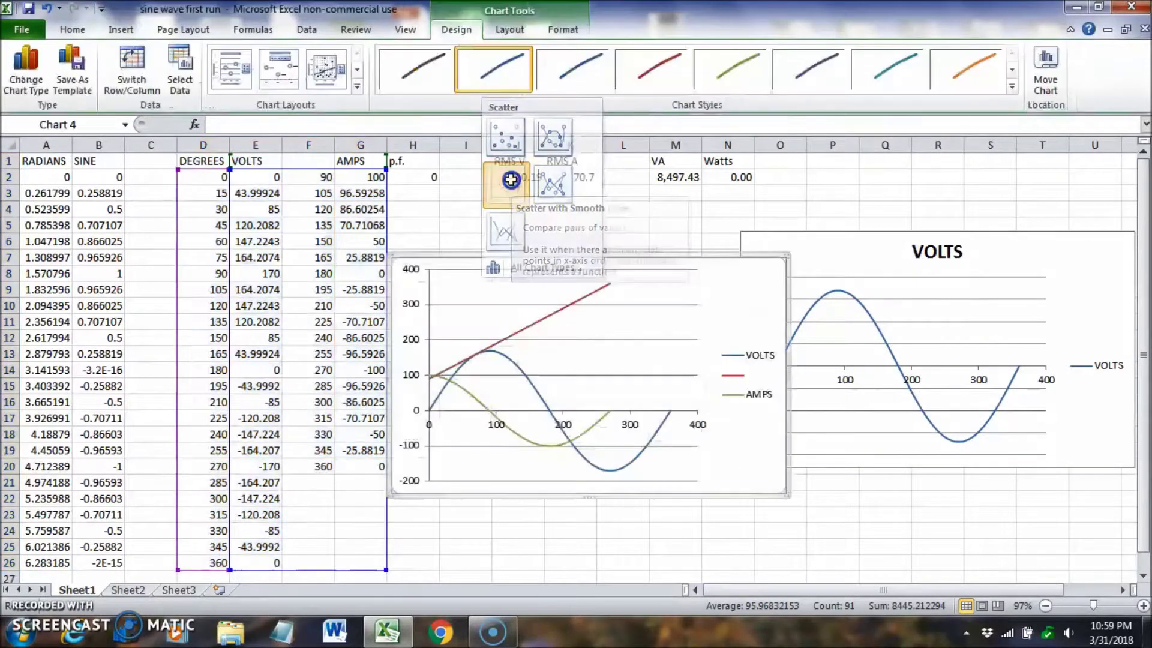
Step: Delete the straight-line column F series from the new chart and move the chart over columns K to R, below the RMS and VA values
{"action": "left_click", "coordinate": [579, 302]}
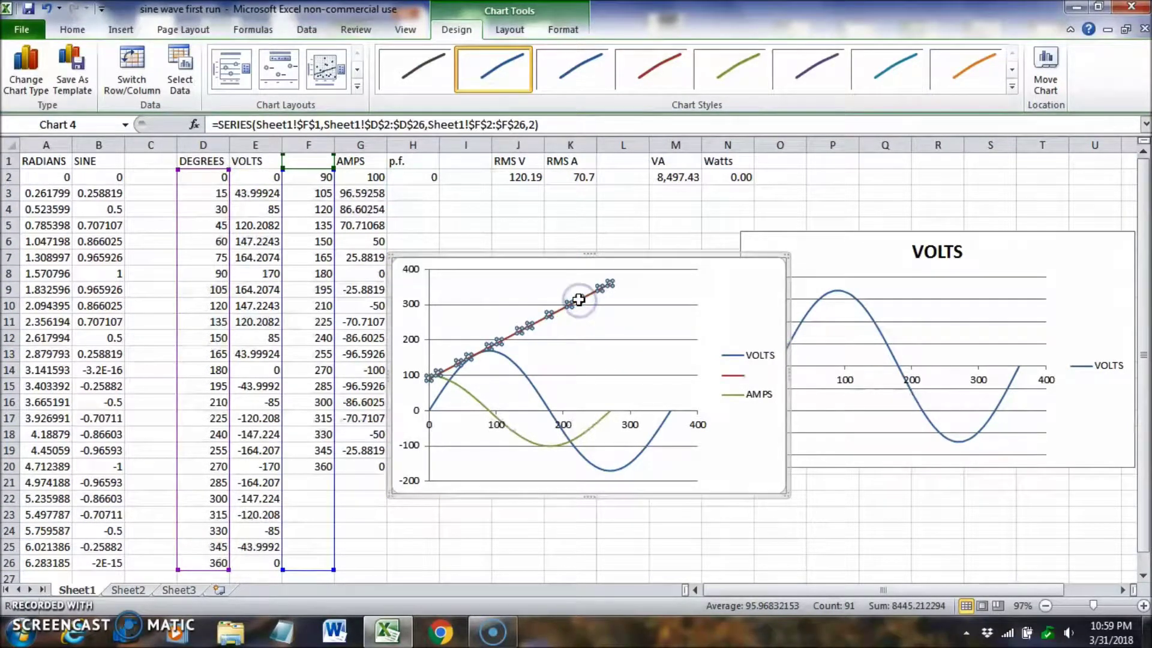
{"action": "key", "text": "Delete"}
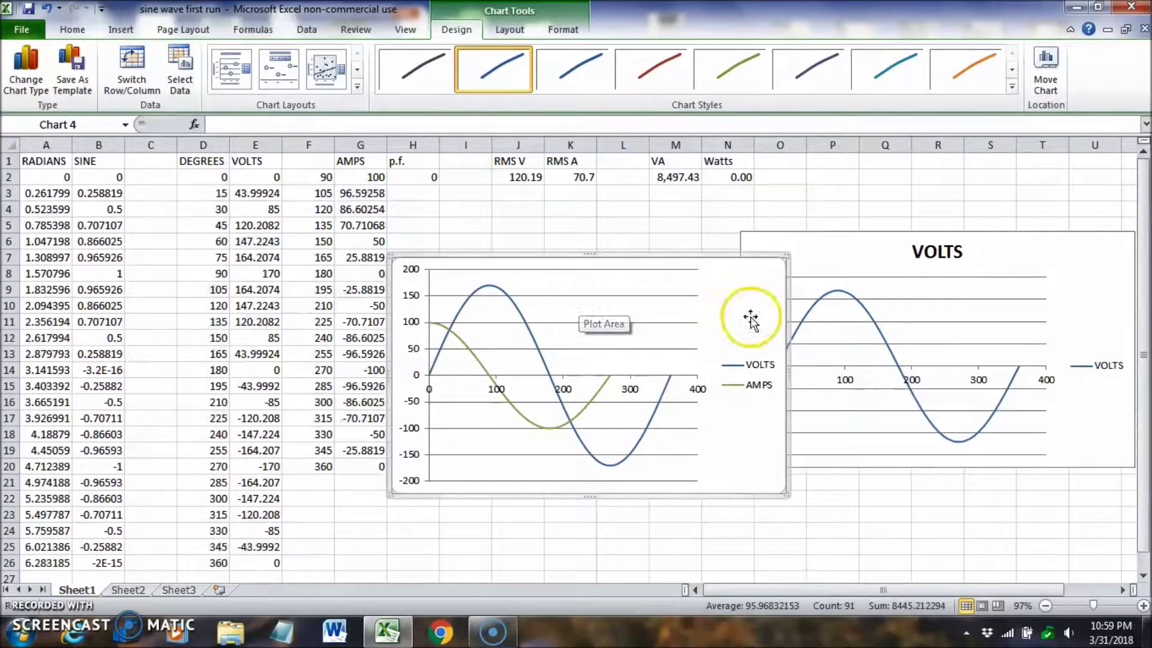
{"action": "left_click_drag", "start_coordinate": [787, 322], "coordinate": [942, 291]}
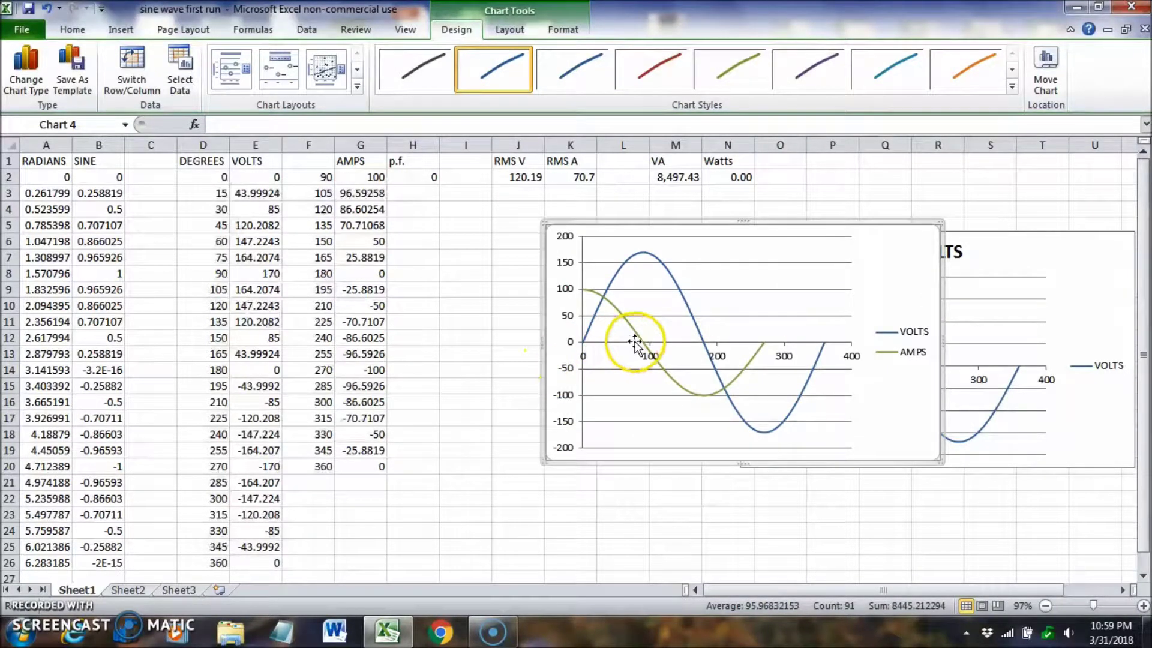
Step: Apply the red chart style to the VOLTS and AMPS chart and give the AMPS curve a purple outline style
{"action": "mouse_move", "coordinate": [638, 343]}
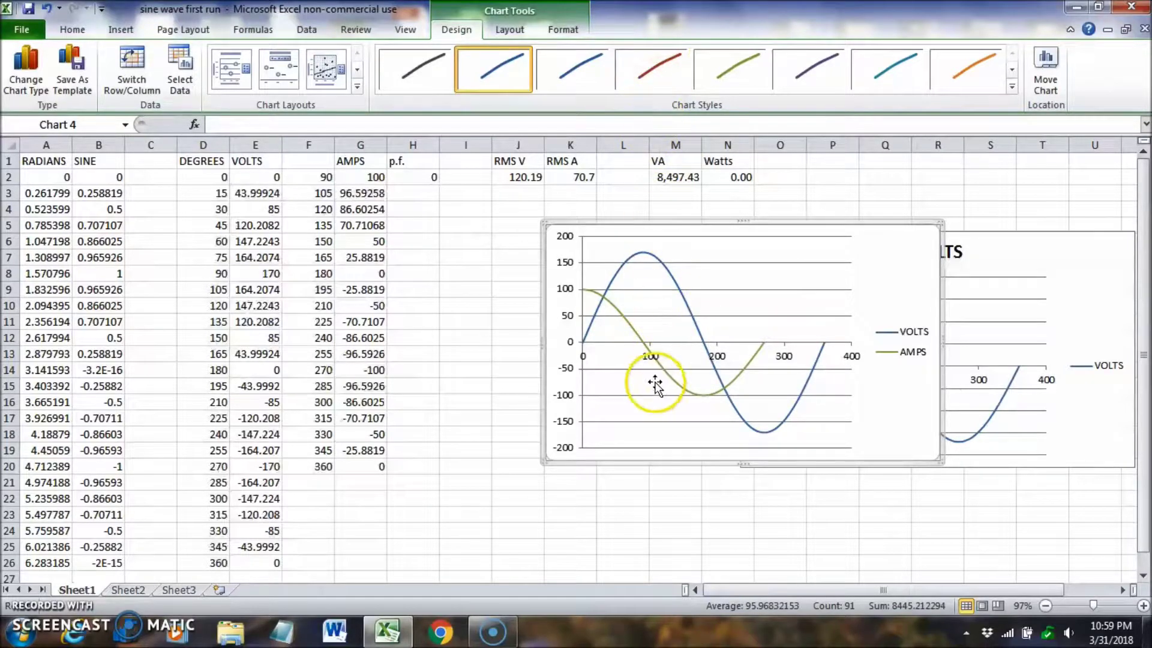
{"action": "left_click", "coordinate": [660, 370]}
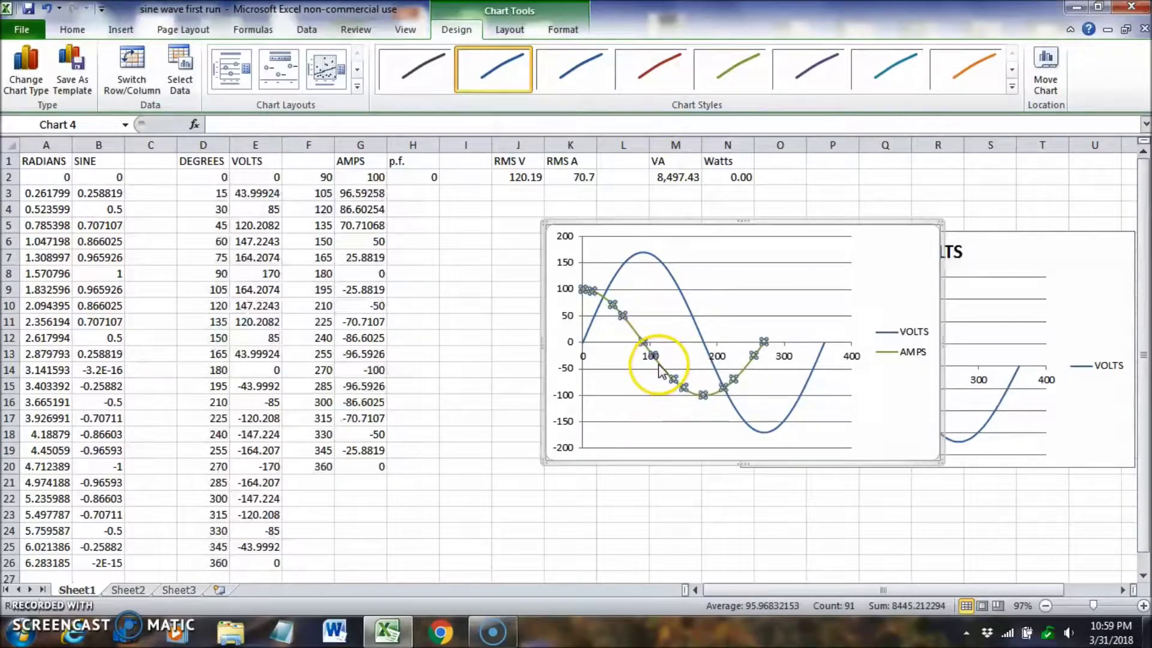
{"action": "left_click", "coordinate": [663, 73]}
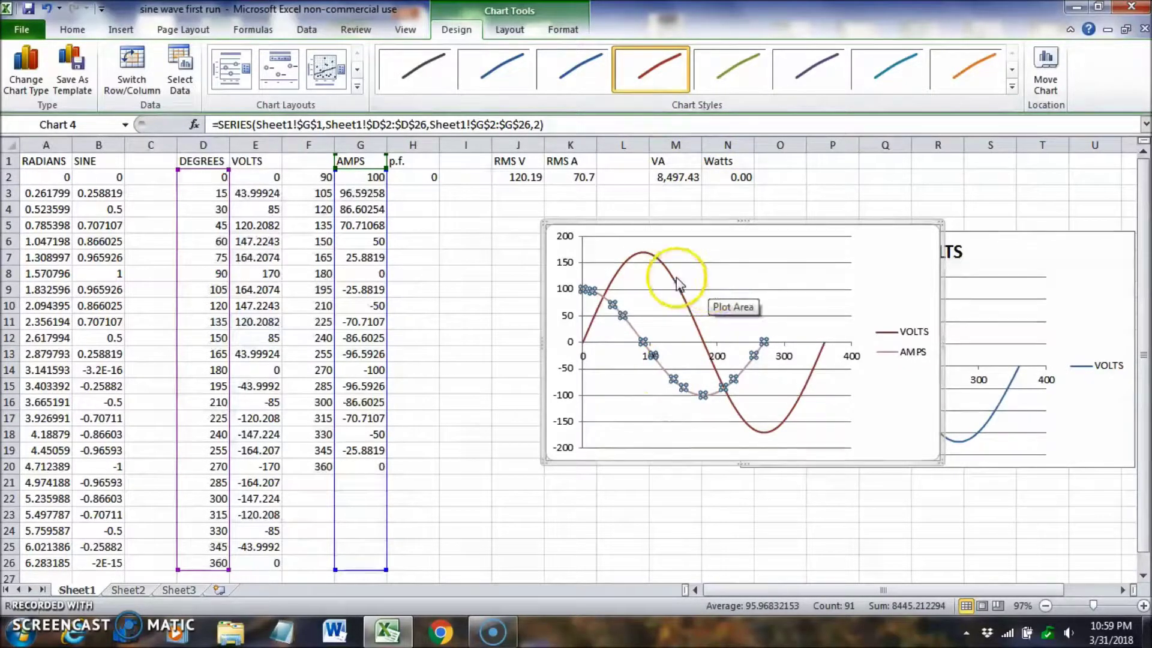
{"action": "left_click", "coordinate": [557, 31]}
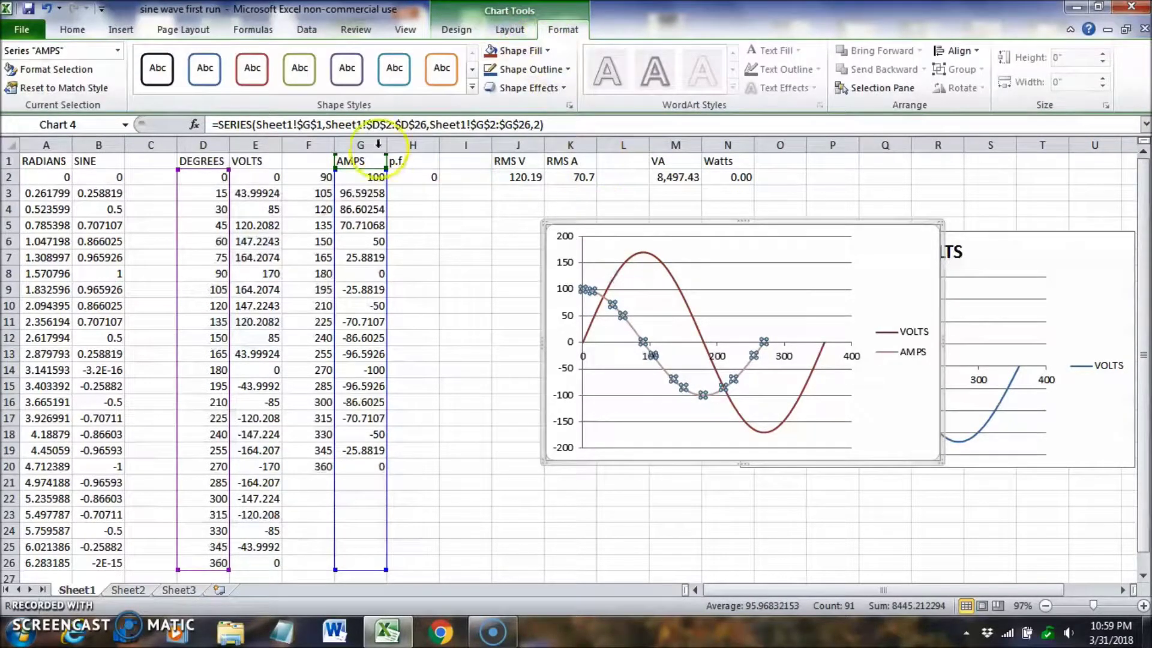
{"action": "left_click", "coordinate": [259, 76]}
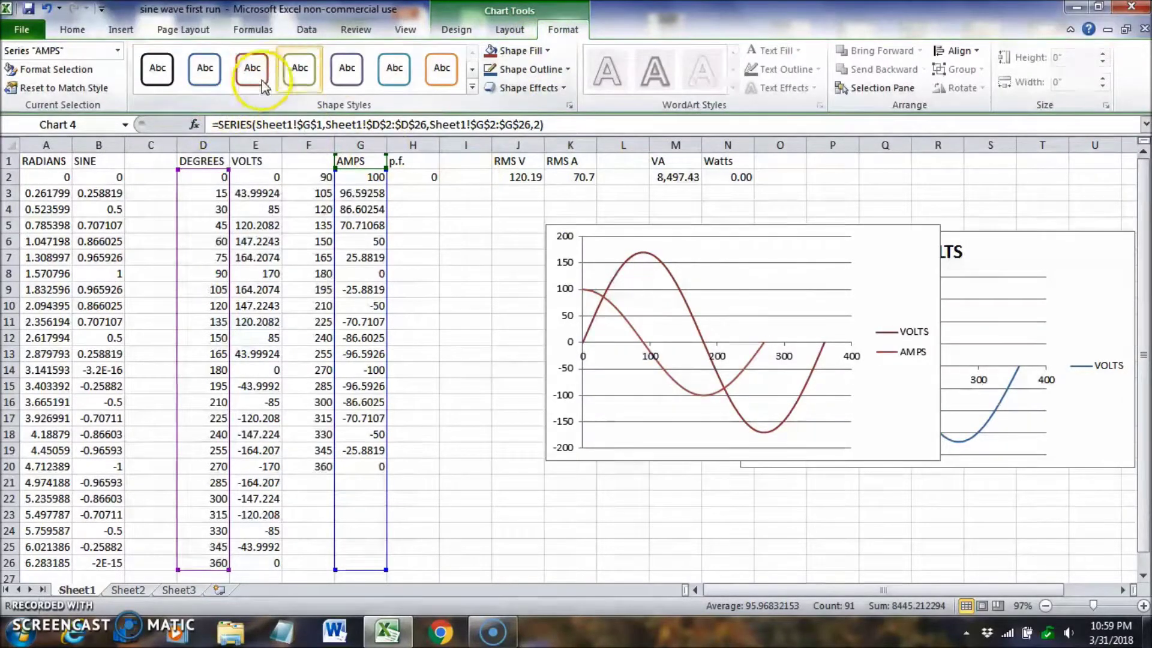
{"action": "left_click", "coordinate": [344, 83]}
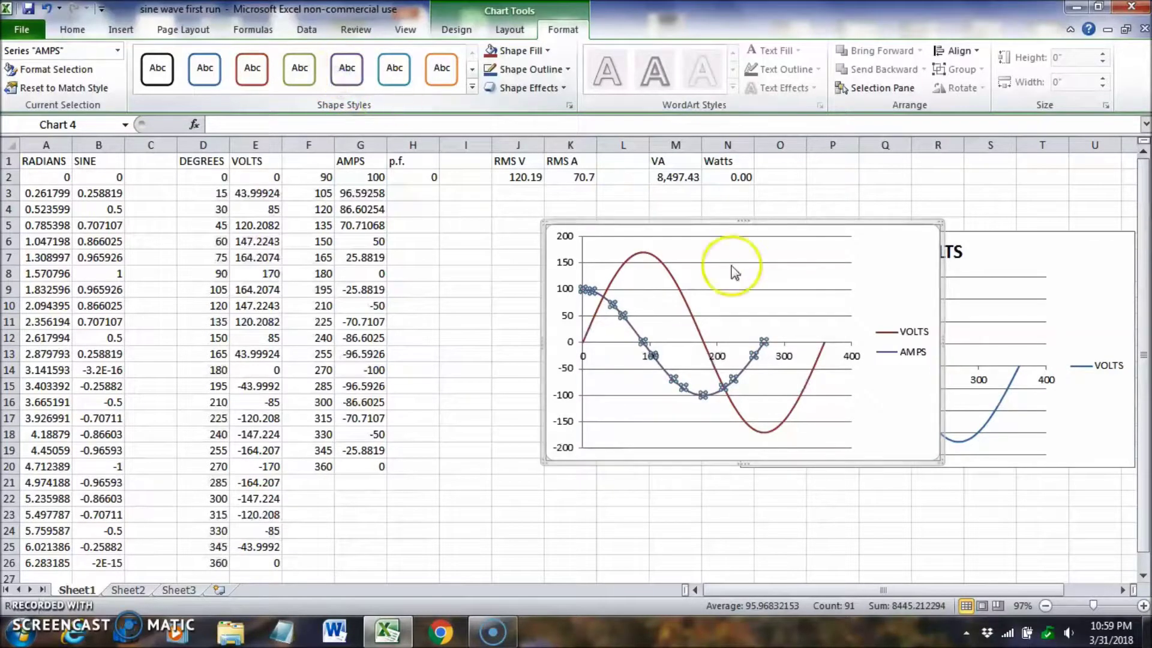
{"action": "left_click", "coordinate": [763, 280]}
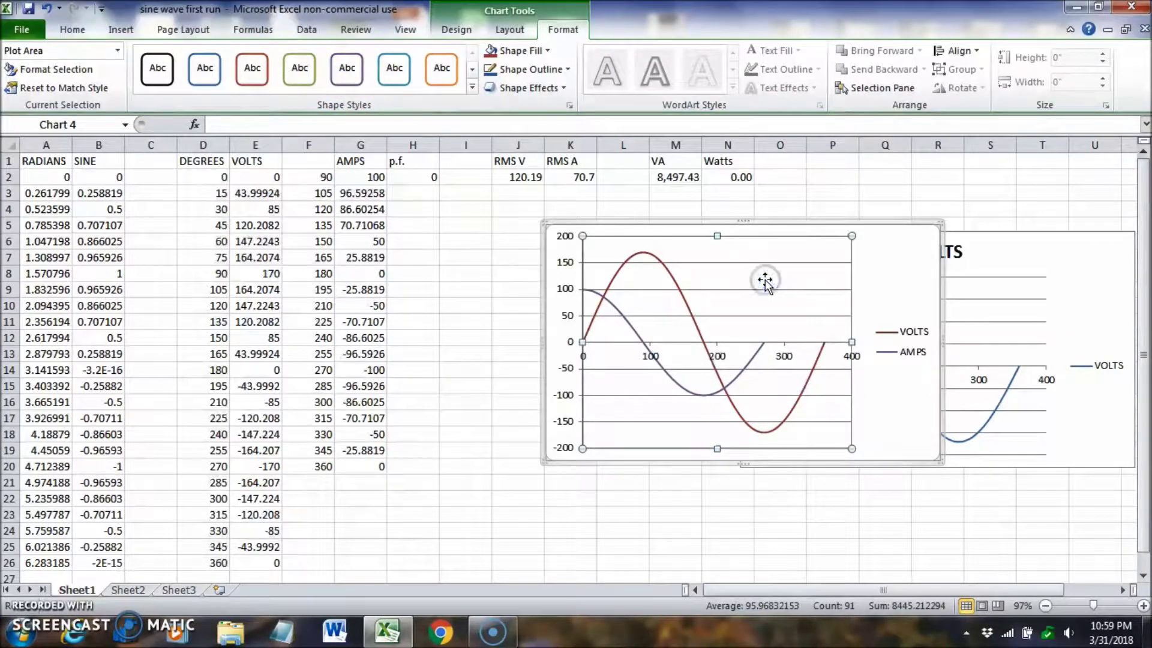
{"action": "left_click", "coordinate": [710, 484]}
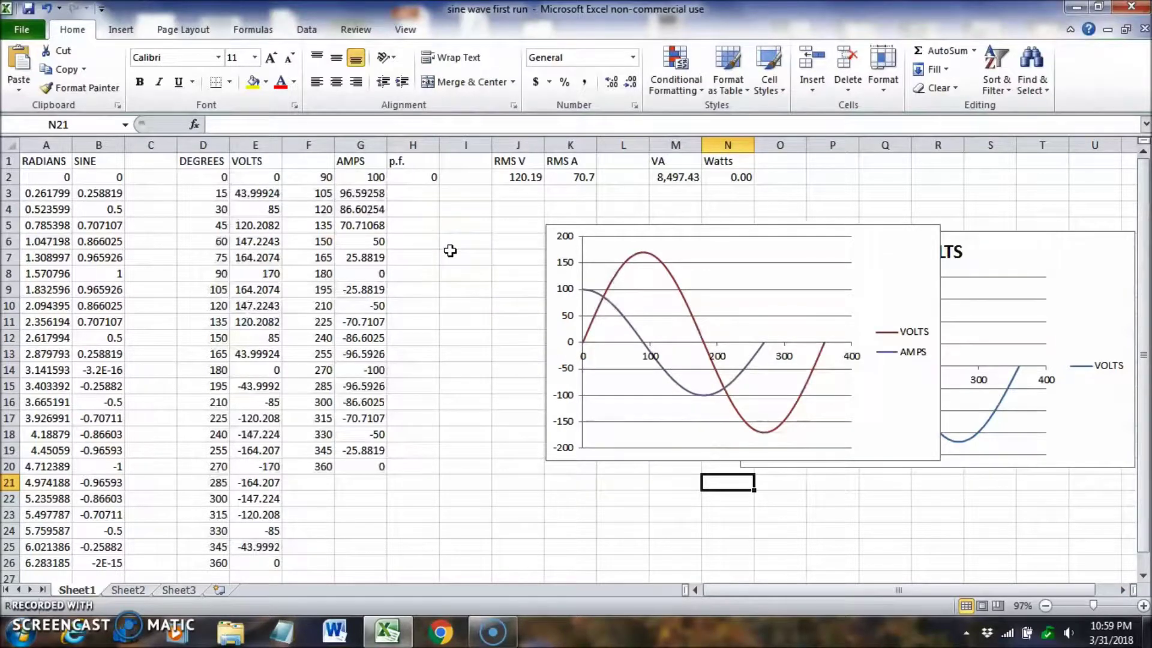
Step: Review the p.f. formula =ROUND(COS(RADIANS(D2-F2)),2) in H2 and fill it down through H20
{"action": "left_click", "coordinate": [413, 178]}
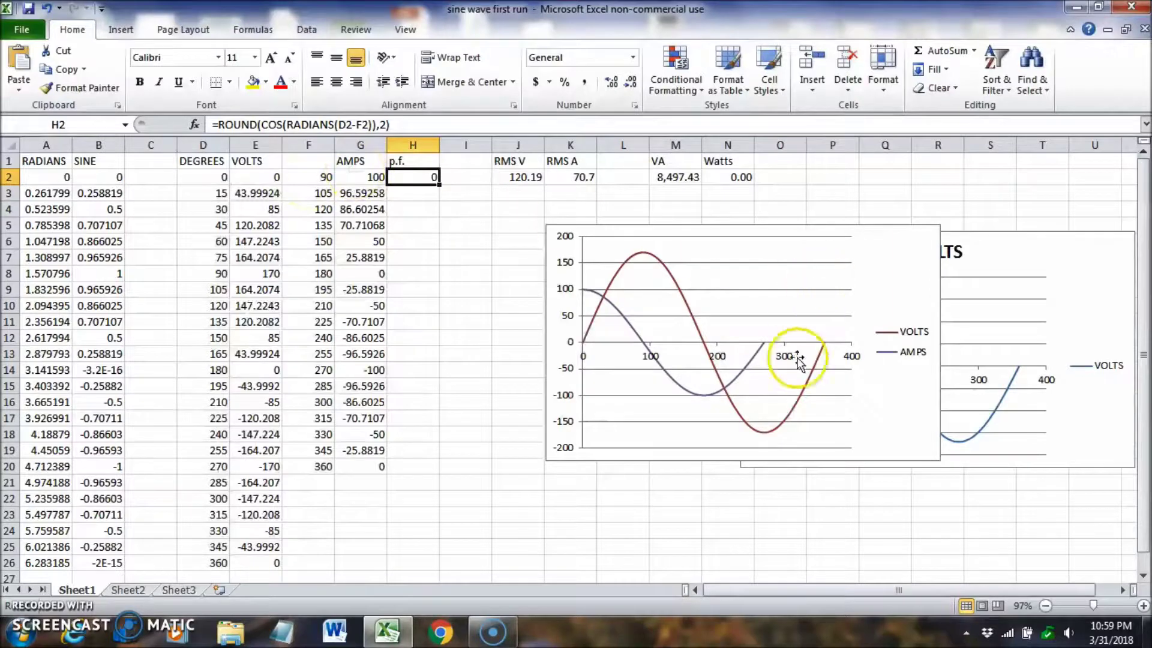
{"action": "mouse_move", "coordinate": [799, 343]}
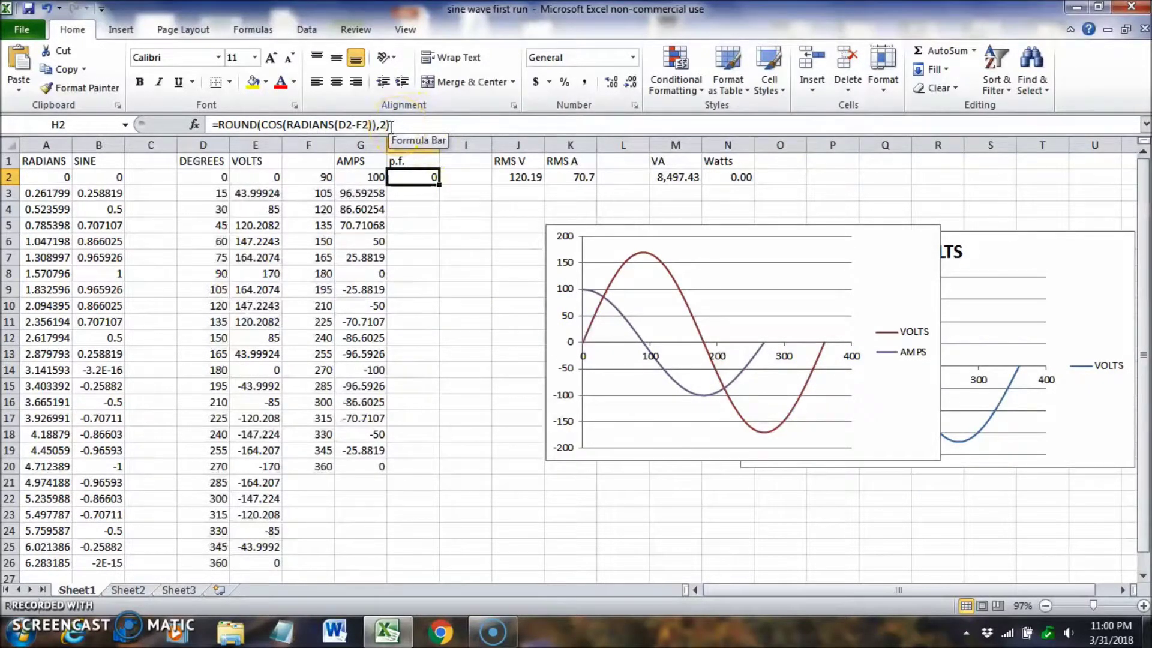
{"action": "left_click", "coordinate": [415, 180]}
{"action": "left_click_drag", "start_coordinate": [416, 177], "coordinate": [417, 464]}
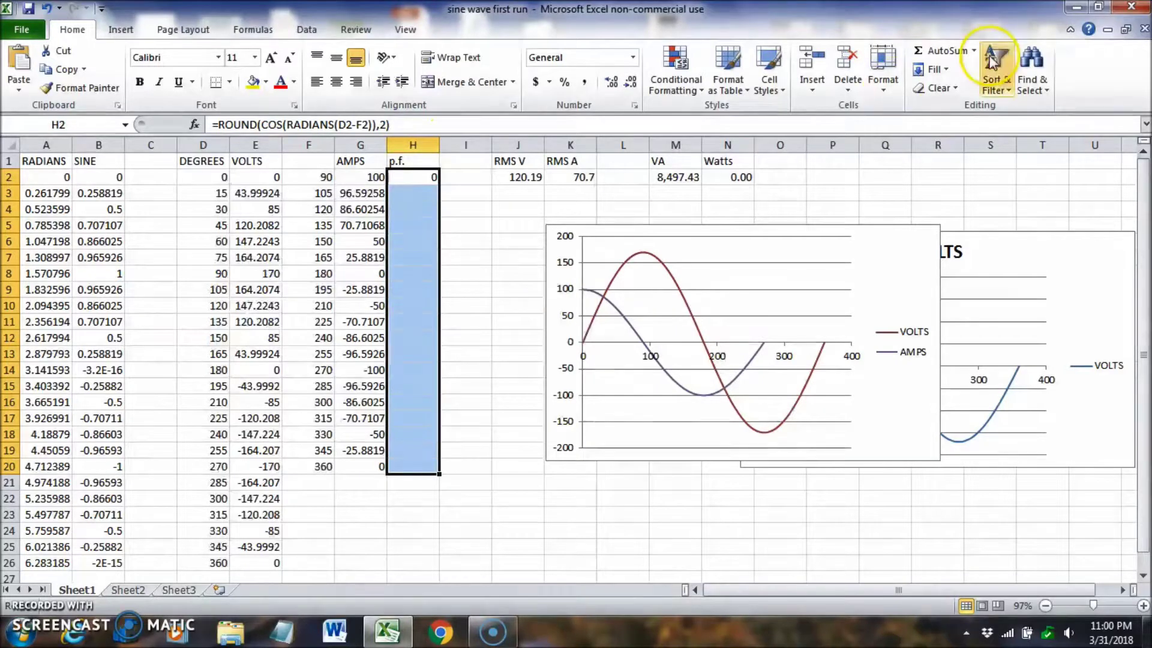
{"action": "left_click", "coordinate": [948, 71]}
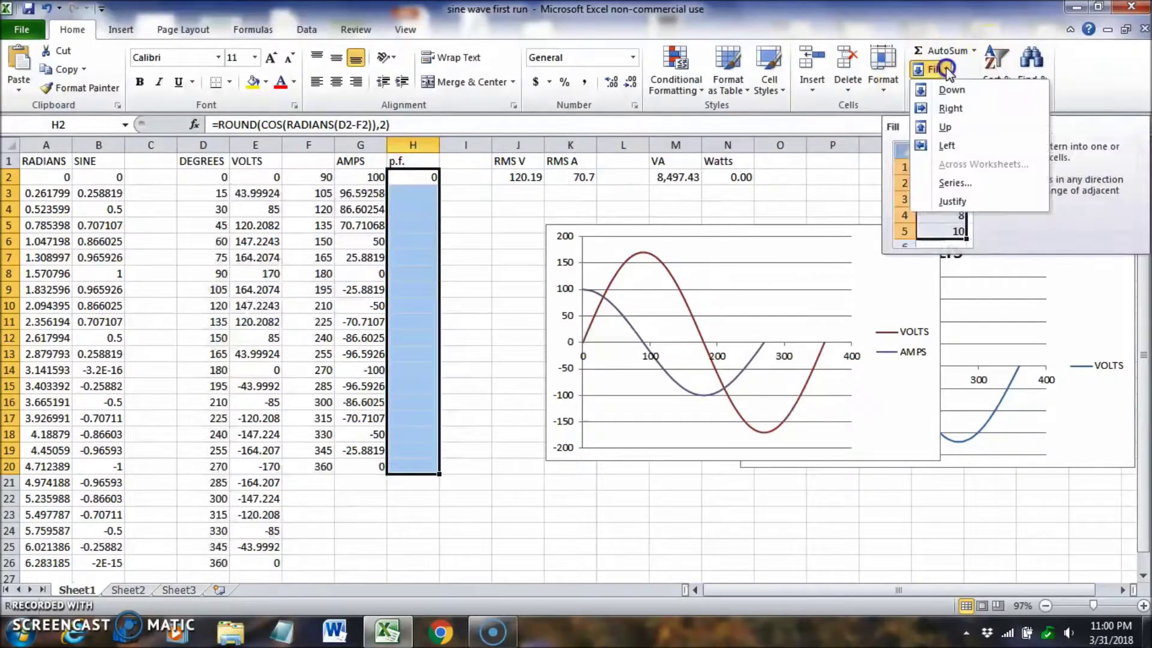
{"action": "left_click", "coordinate": [949, 95]}
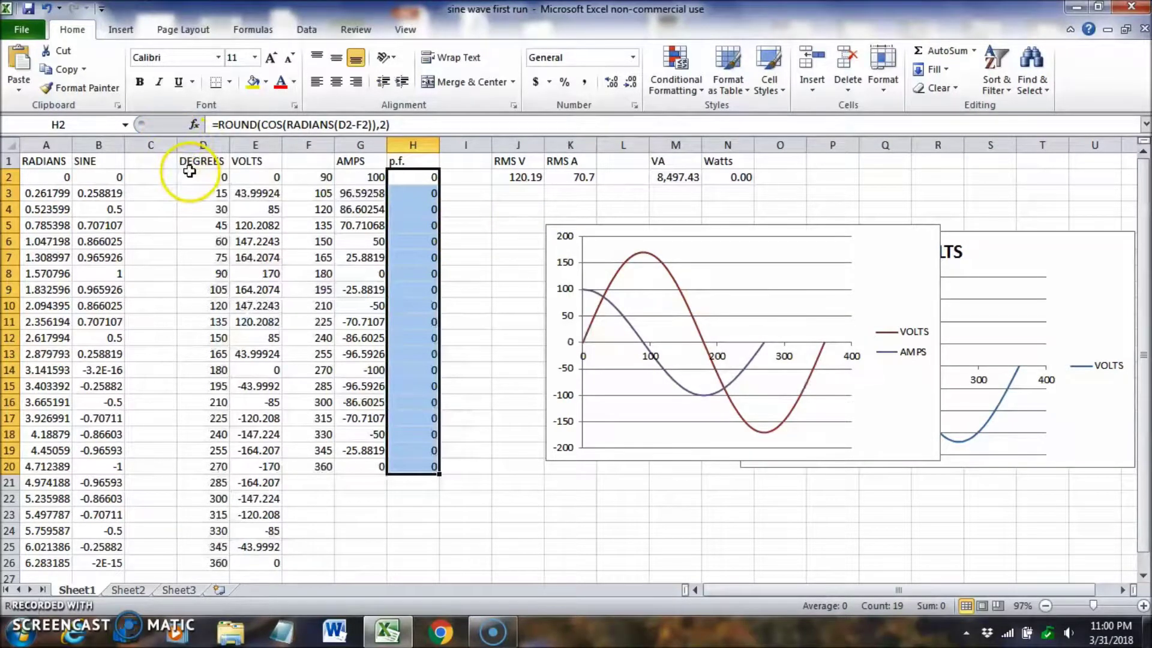
Step: Insert a scatter chart with smooth lines and no markers from the DEGREES to p.f. data in D1:H26
{"action": "left_click_drag", "start_coordinate": [200, 160], "coordinate": [398, 555]}
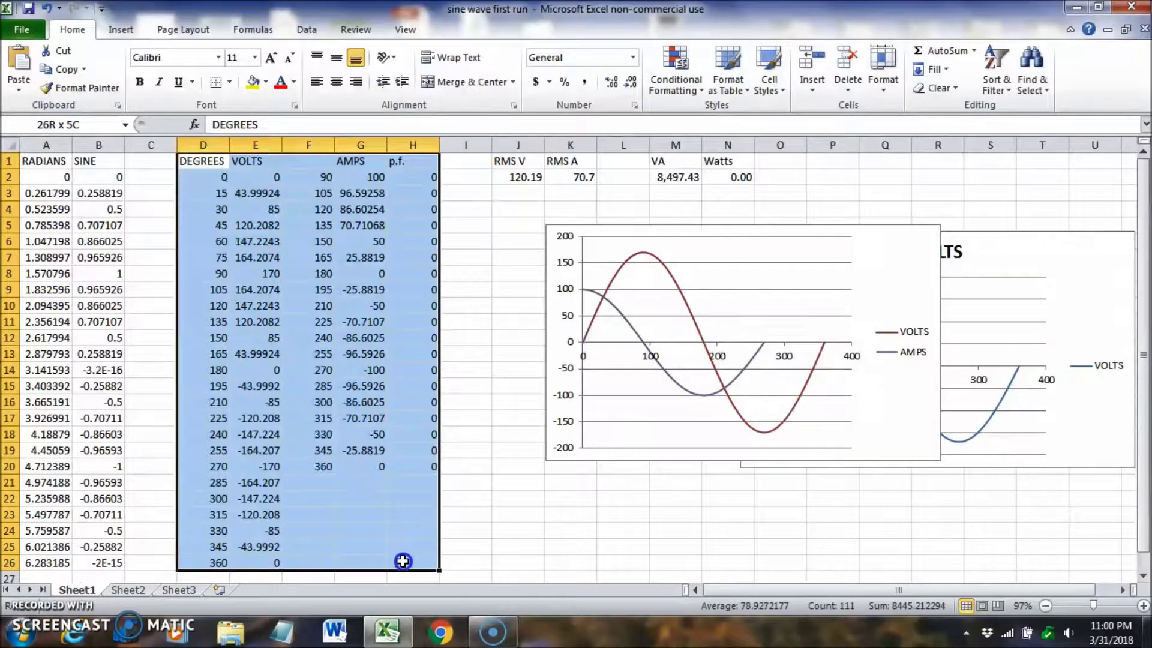
{"action": "left_click", "coordinate": [121, 29]}
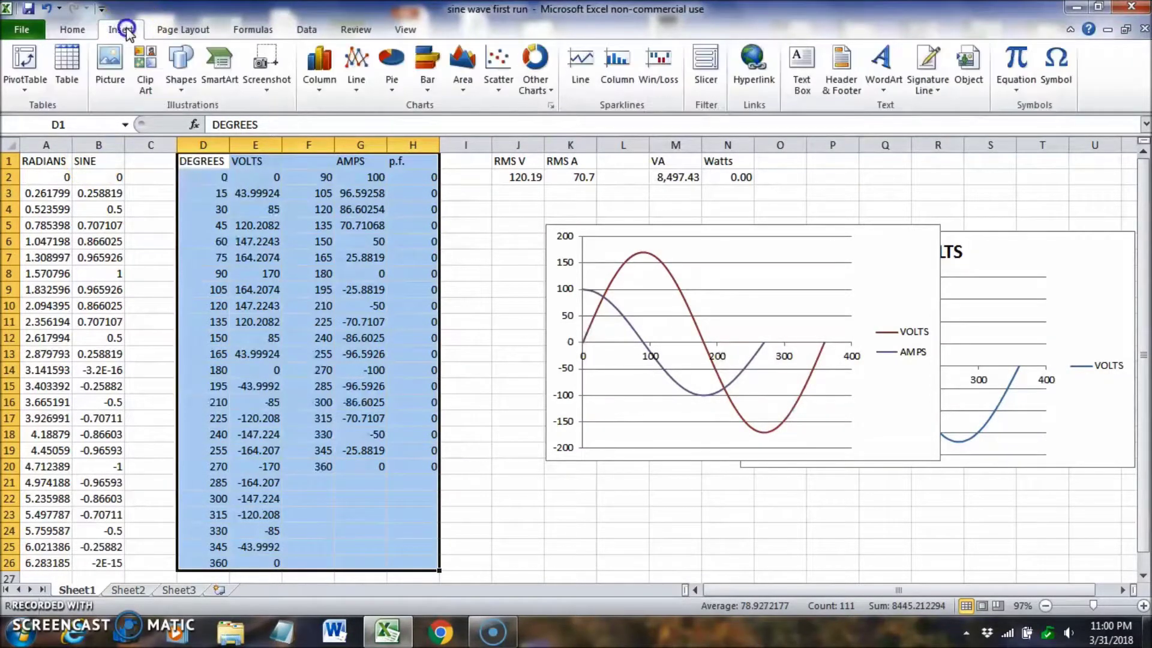
{"action": "left_click", "coordinate": [498, 66]}
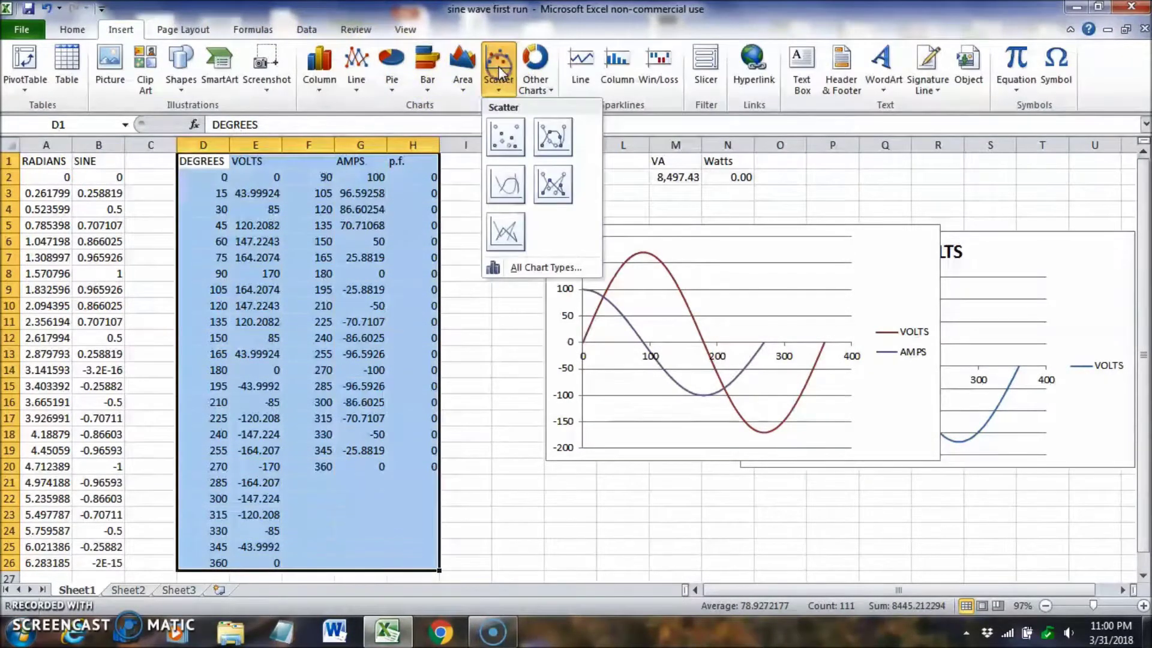
{"action": "left_click", "coordinate": [505, 185]}
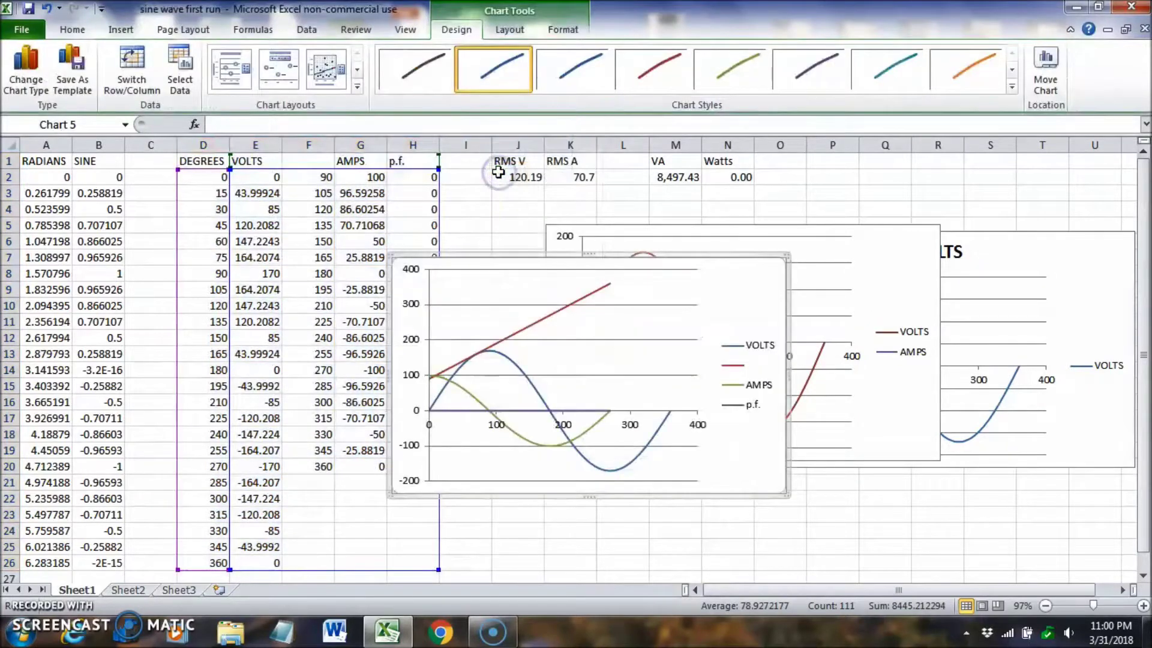
Step: Delete the straight-line column F series from the p.f. chart and move the chart on top of the earlier VOLTS and AMPS chart
{"action": "left_click", "coordinate": [575, 300]}
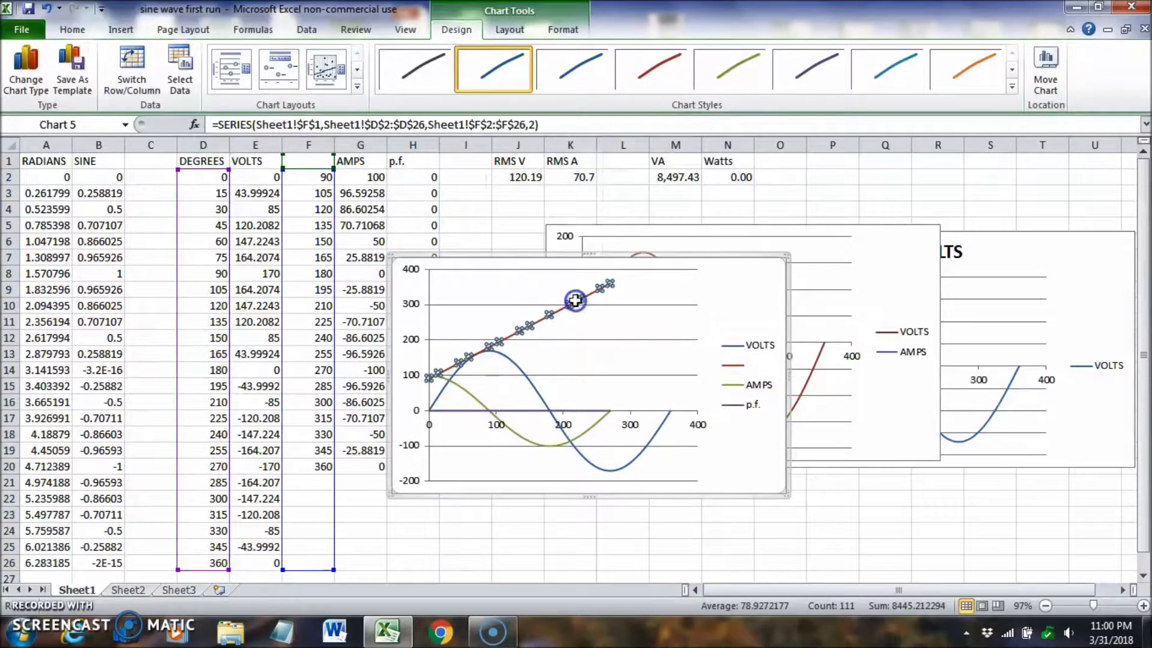
{"action": "key", "text": "Delete"}
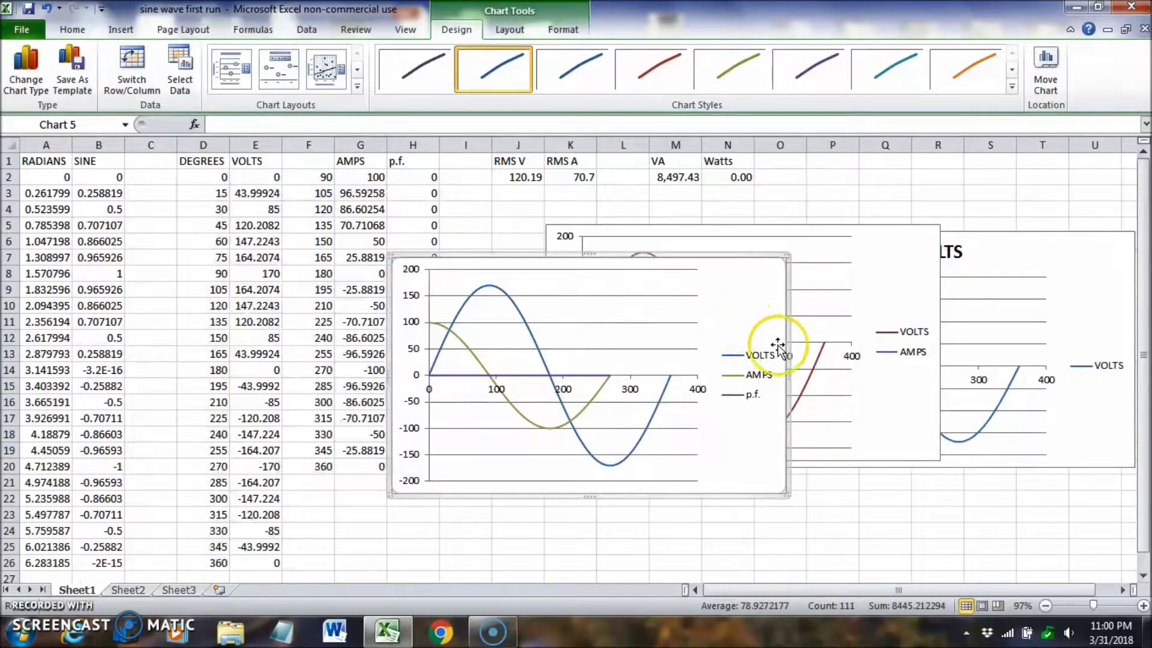
{"action": "left_click_drag", "start_coordinate": [789, 338], "coordinate": [946, 306]}
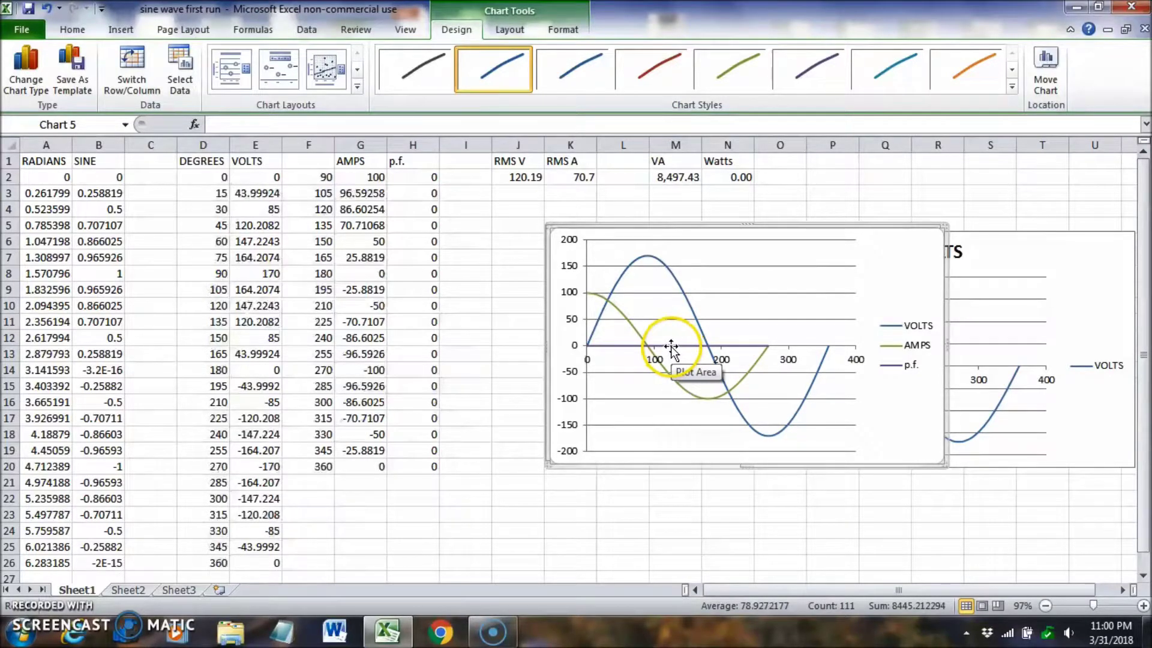
Step: Try the teal and purple chart styles on the chart with the p.f. series, settling on the red style
{"action": "left_click", "coordinate": [880, 76]}
{"action": "left_click", "coordinate": [819, 75]}
{"action": "left_click", "coordinate": [725, 74]}
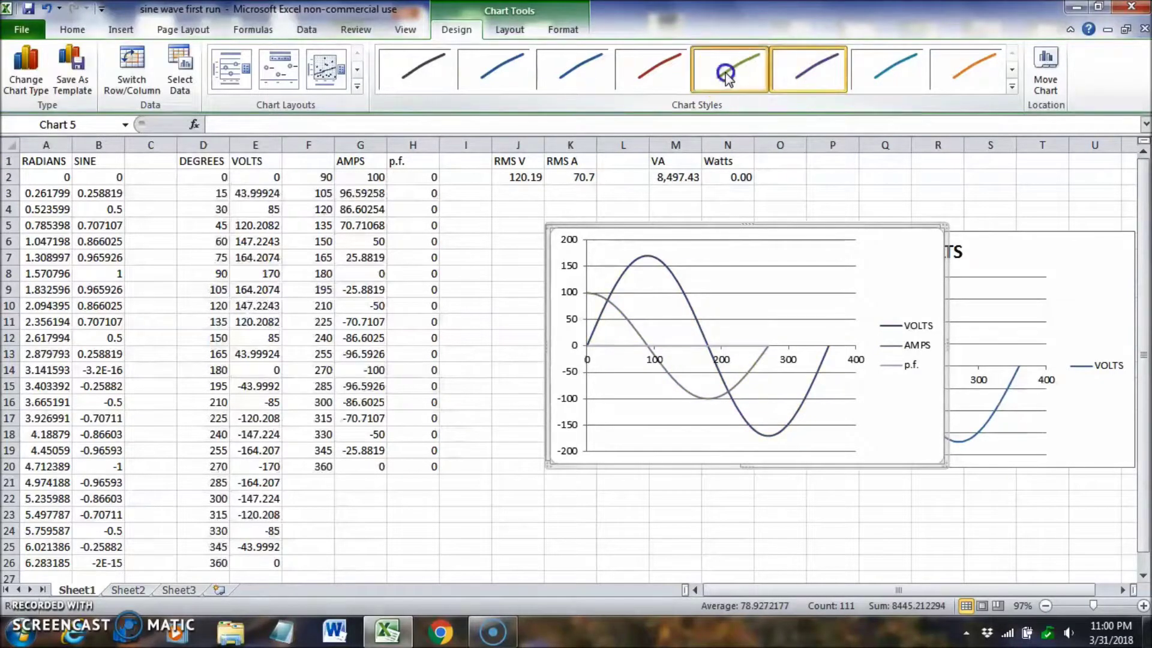
{"action": "left_click", "coordinate": [652, 82]}
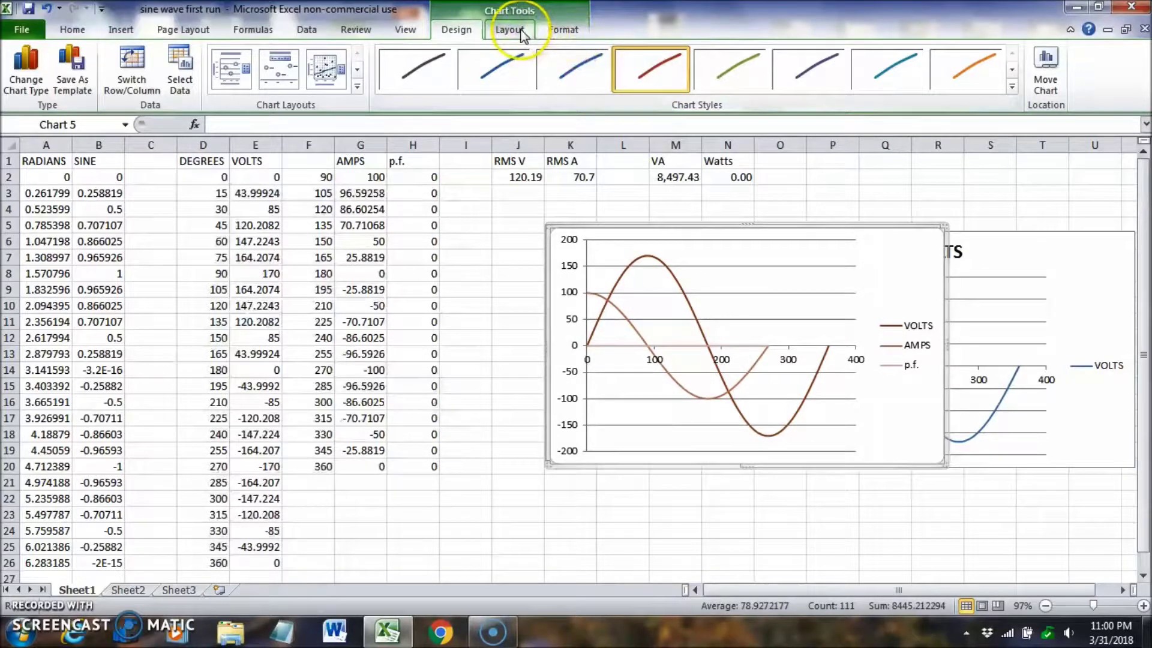
{"action": "left_click", "coordinate": [460, 31]}
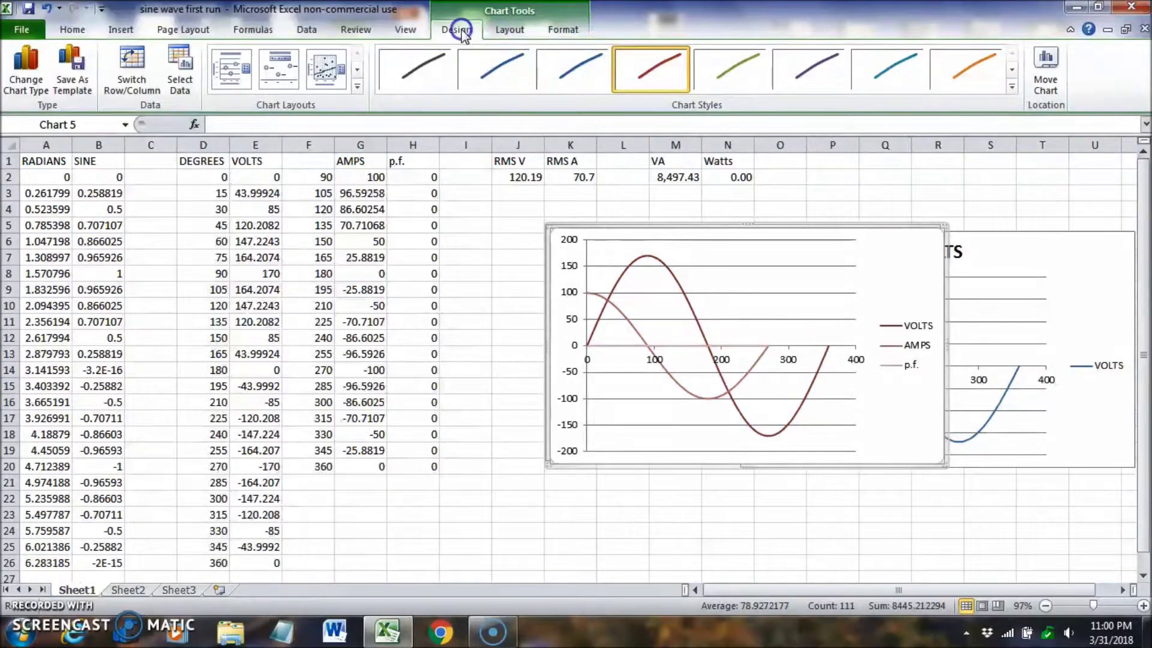
Step: Give the p.f. series line in the chart the black outline shape style
{"action": "left_click", "coordinate": [563, 30]}
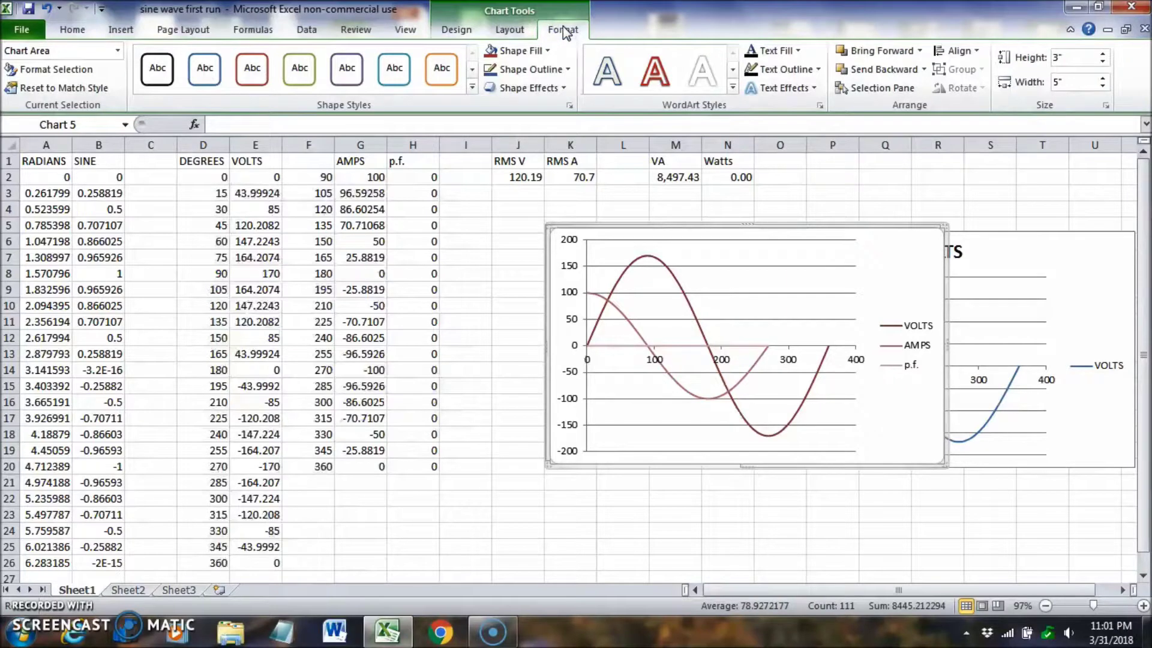
{"action": "left_click", "coordinate": [669, 347]}
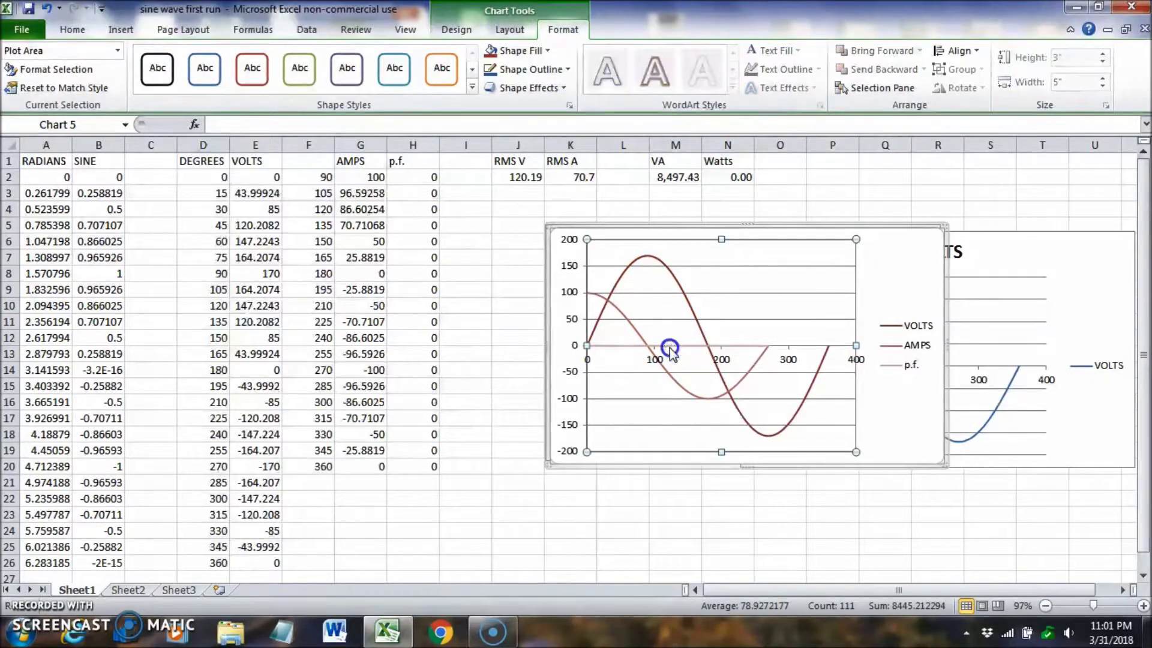
{"action": "left_click", "coordinate": [670, 347]}
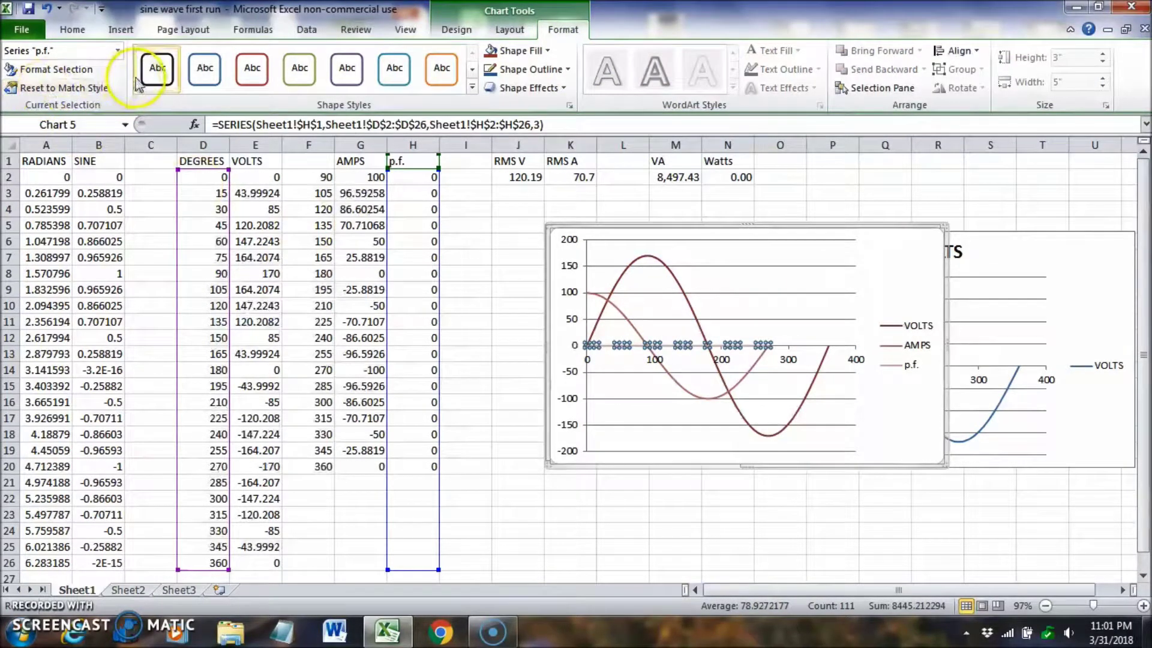
{"action": "left_click", "coordinate": [153, 77]}
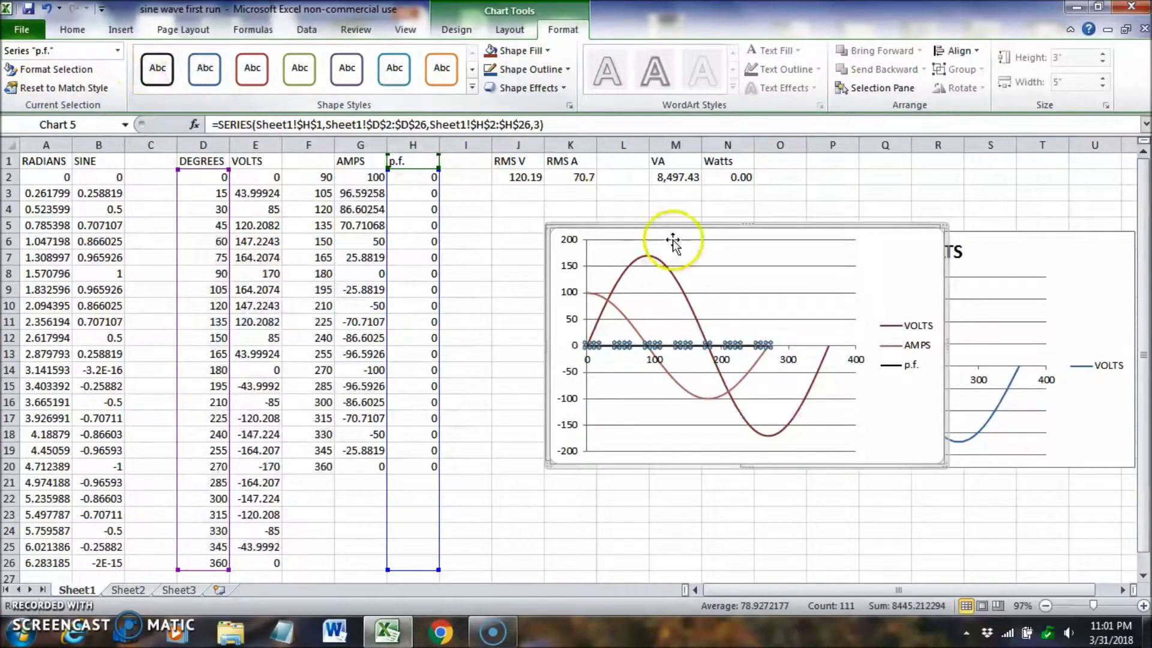
{"action": "left_click", "coordinate": [738, 270]}
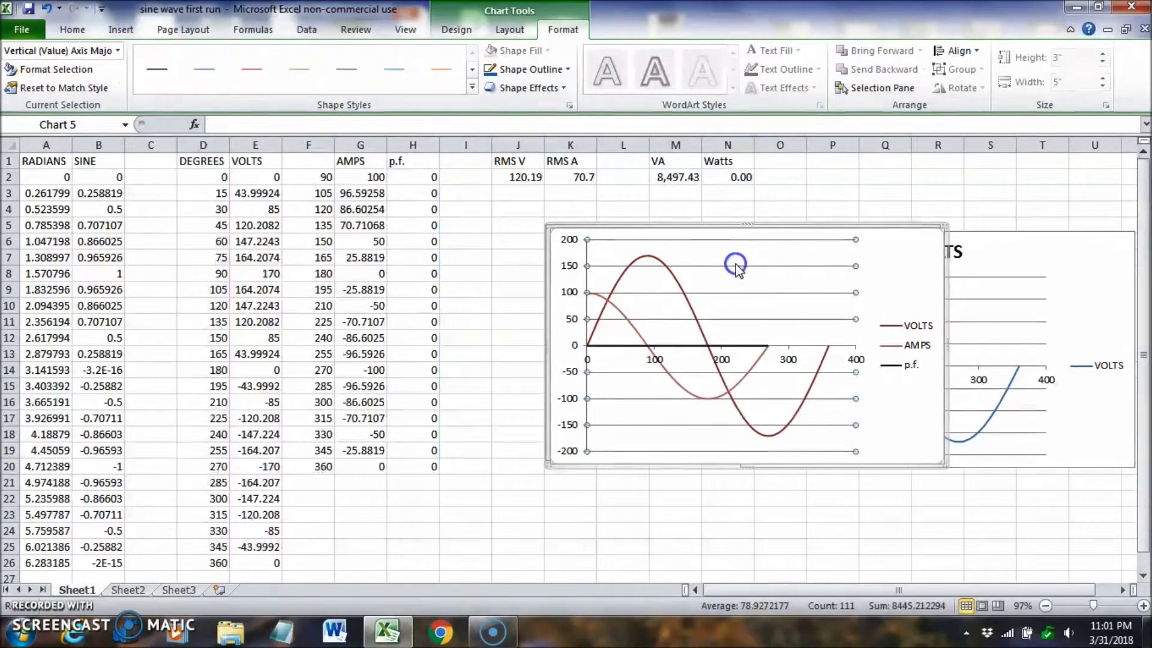
Step: Try the olive green and orange outline shape styles on the AMPS series line in the chart with the p.f. series
{"action": "left_click", "coordinate": [623, 319]}
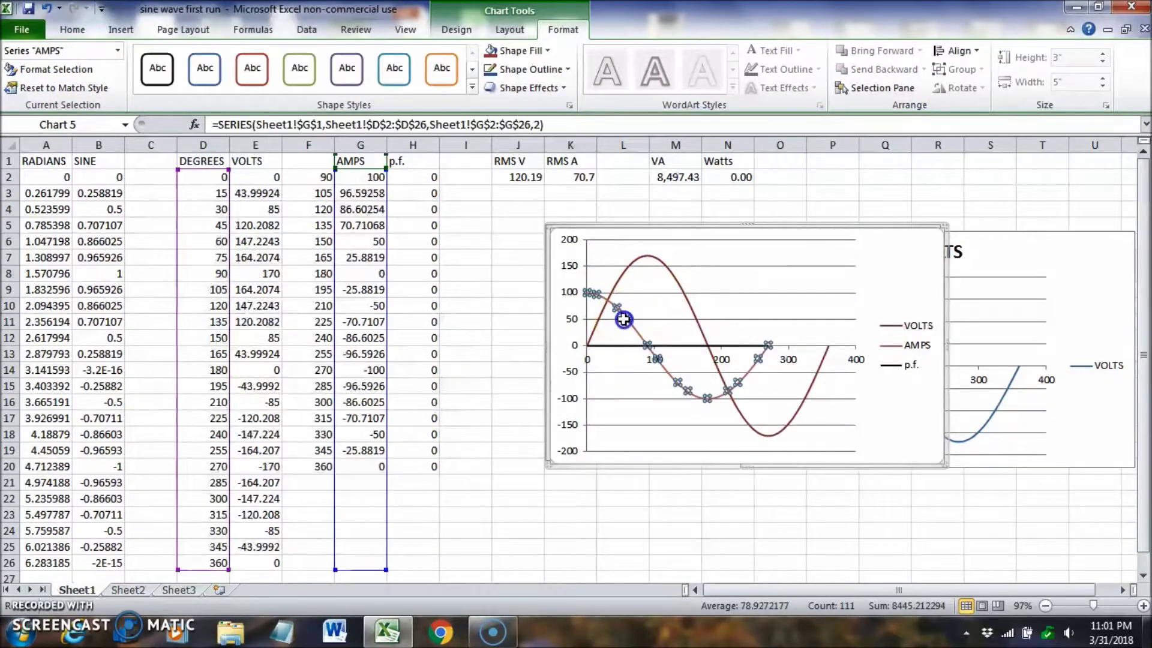
{"action": "left_click", "coordinate": [315, 84]}
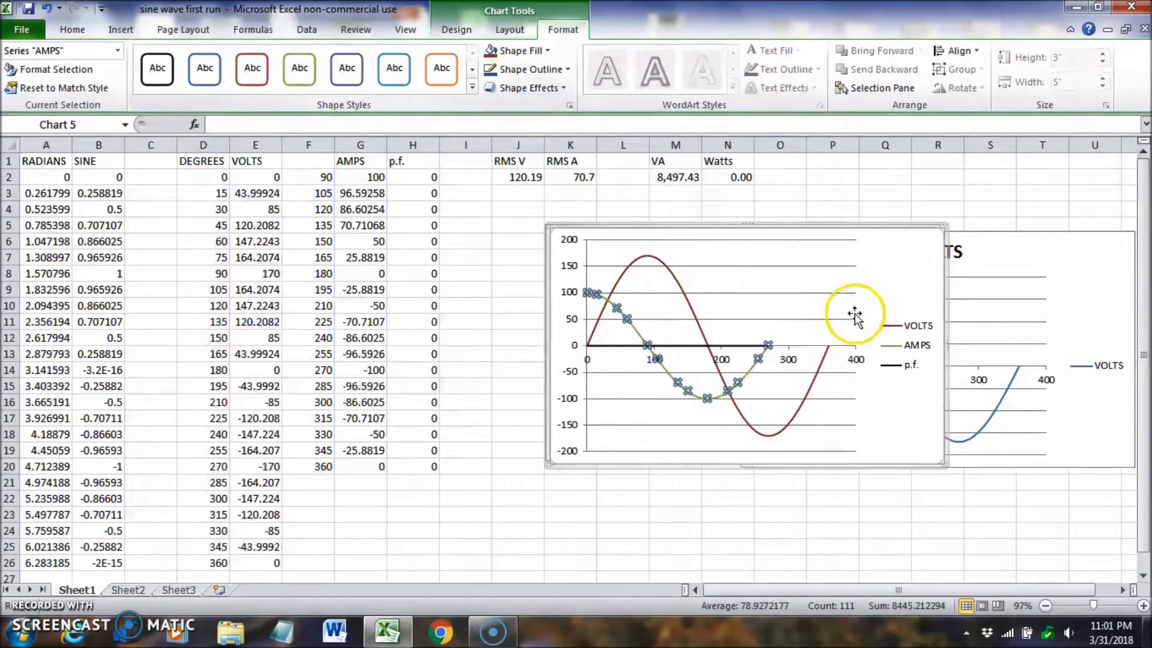
{"action": "left_click", "coordinate": [811, 312]}
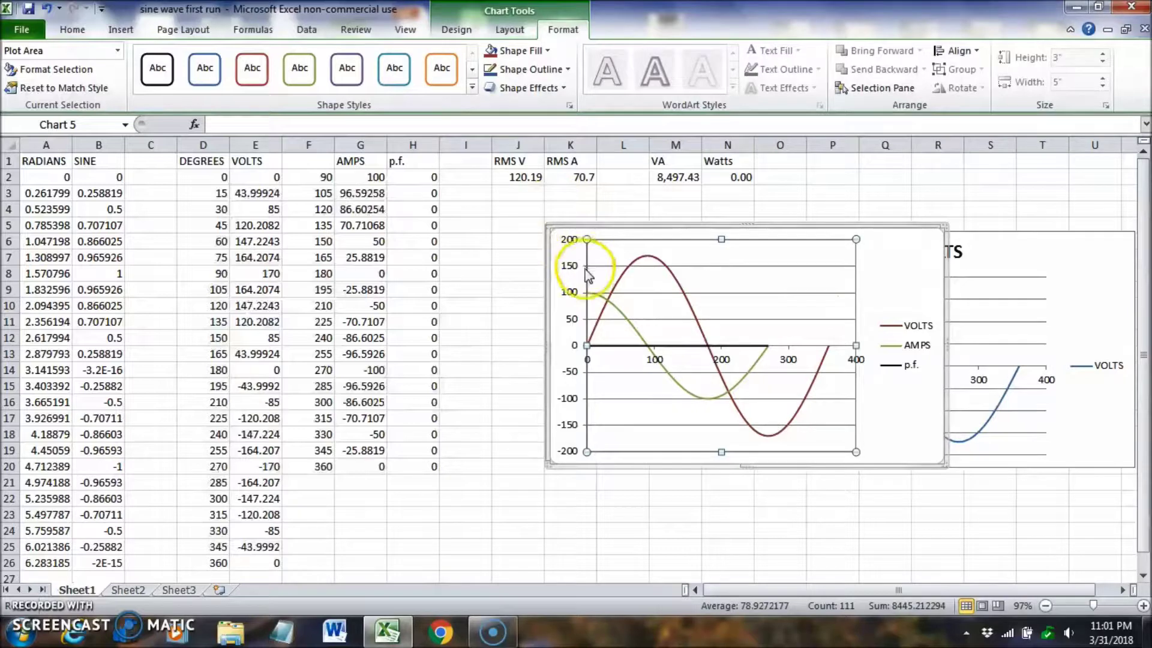
{"action": "left_click", "coordinate": [627, 321]}
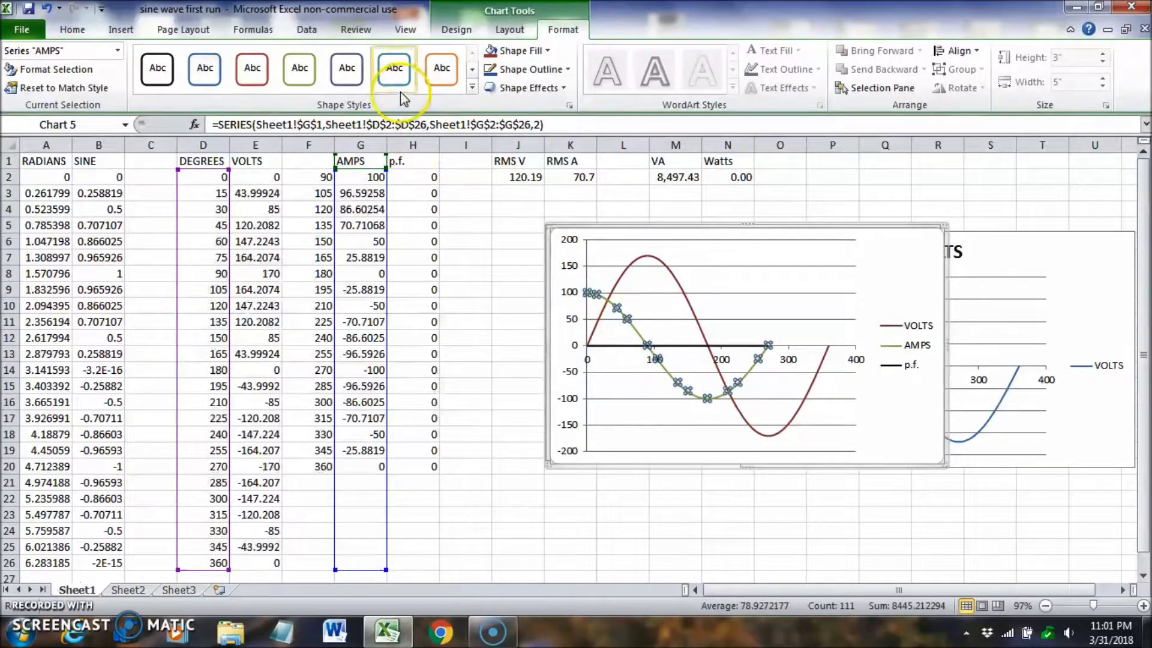
{"action": "left_click", "coordinate": [441, 68]}
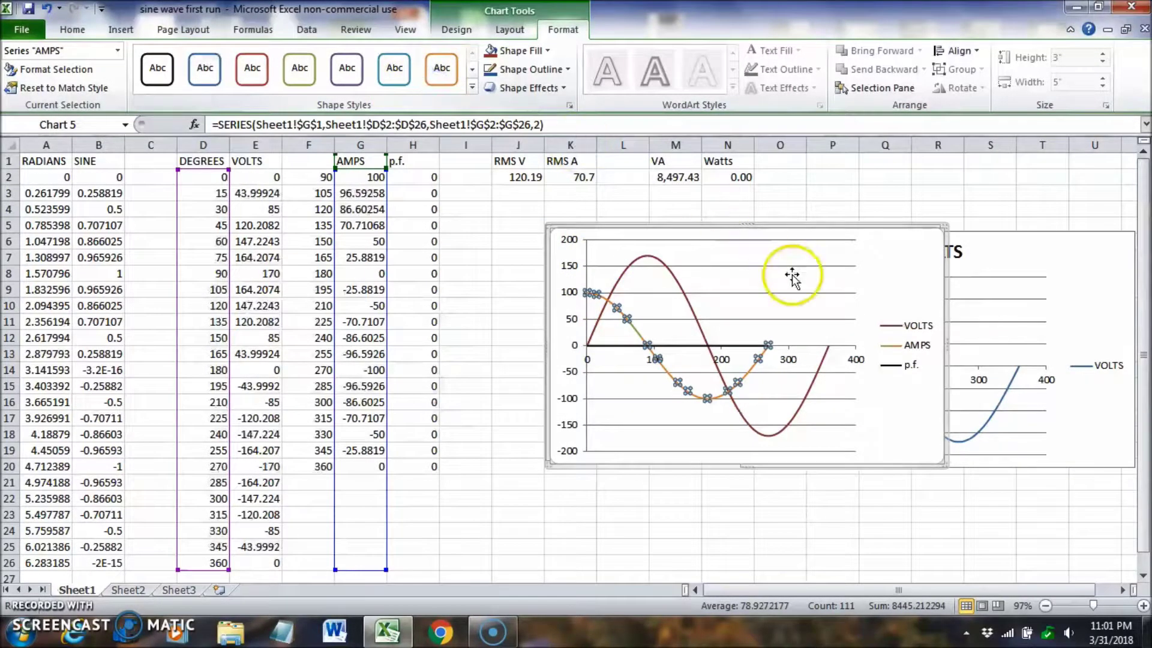
{"action": "left_click", "coordinate": [792, 274]}
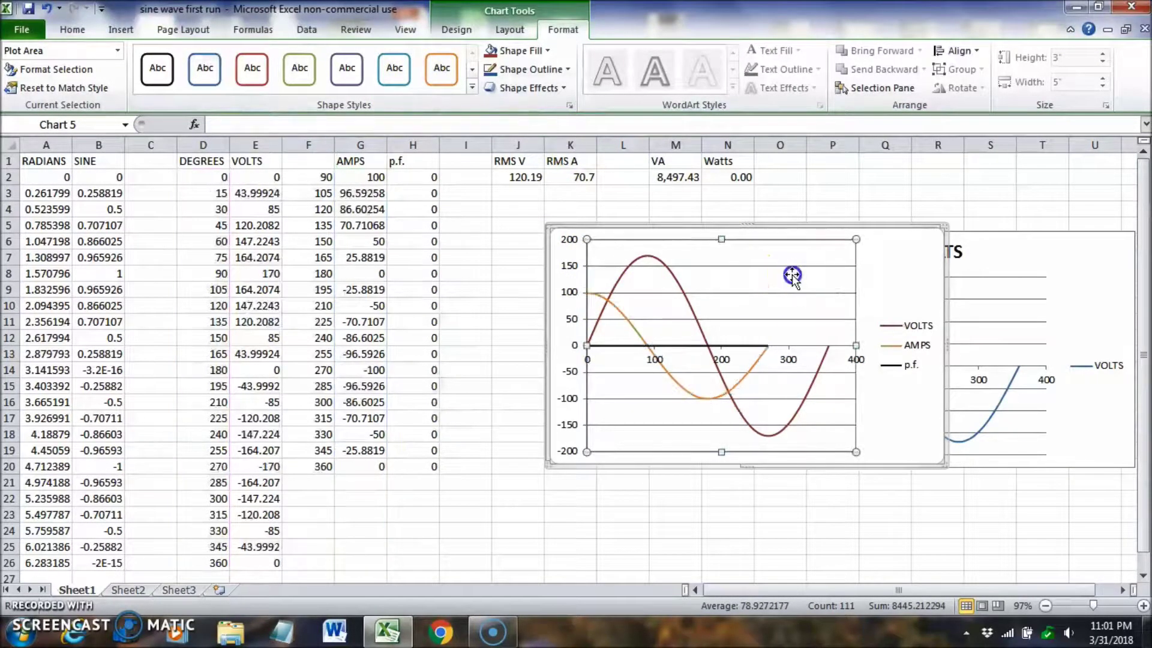
Step: Give both the plot area and the AMPS series line of the chart the teal outline shape style
{"action": "left_click", "coordinate": [394, 88]}
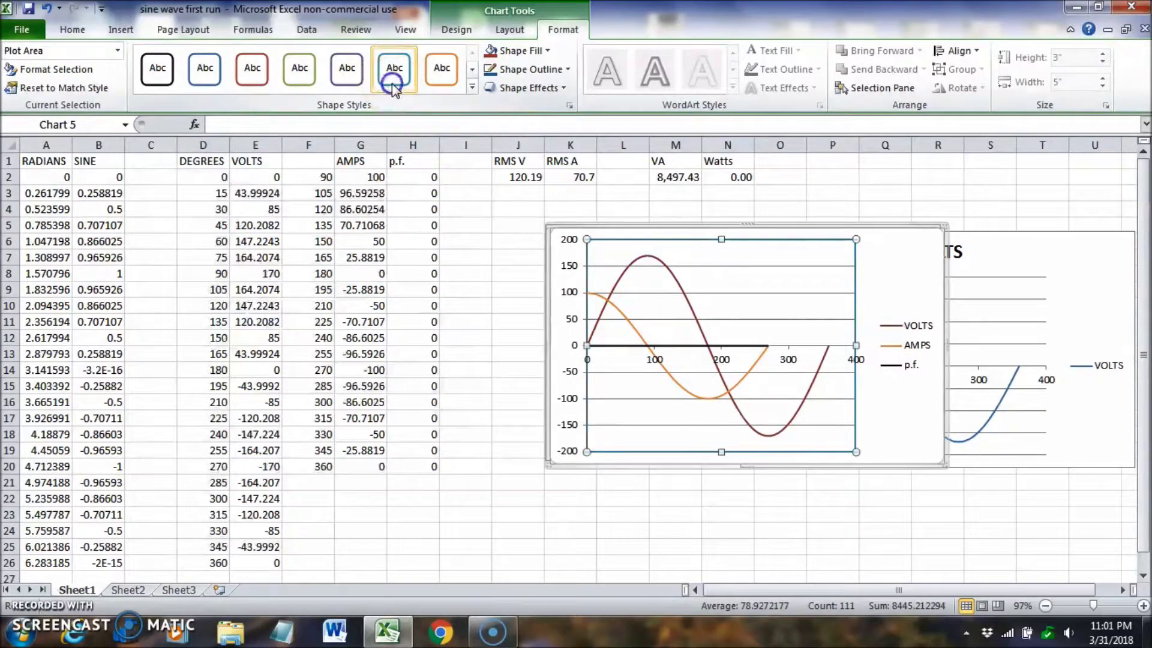
{"action": "left_click", "coordinate": [635, 327]}
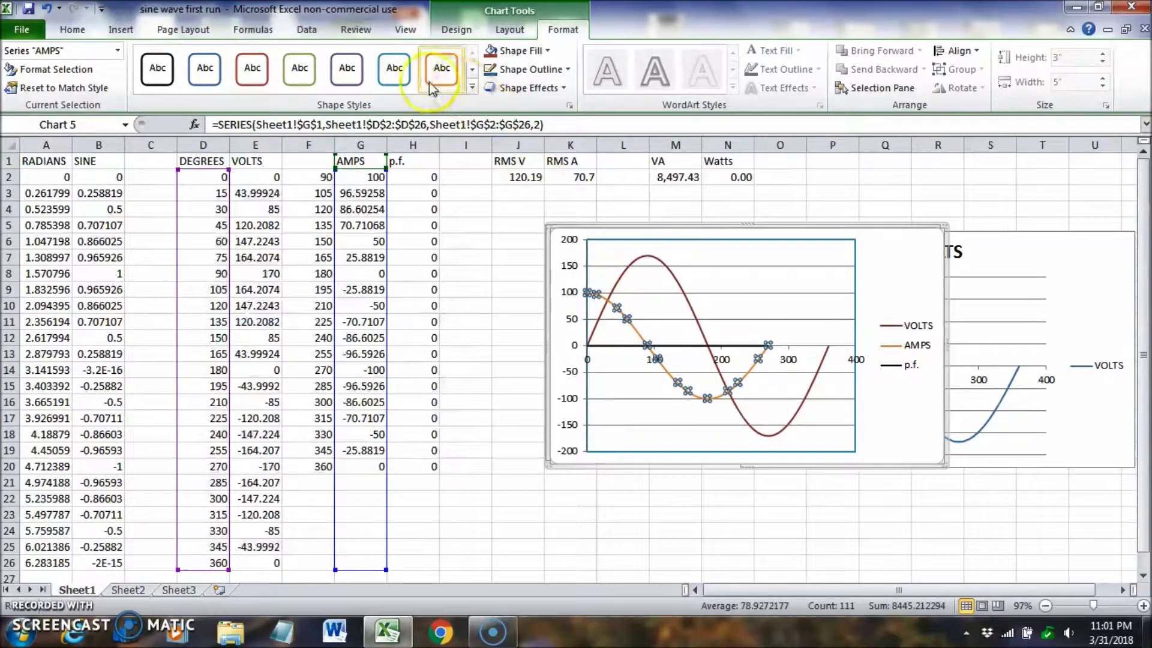
{"action": "left_click", "coordinate": [406, 84]}
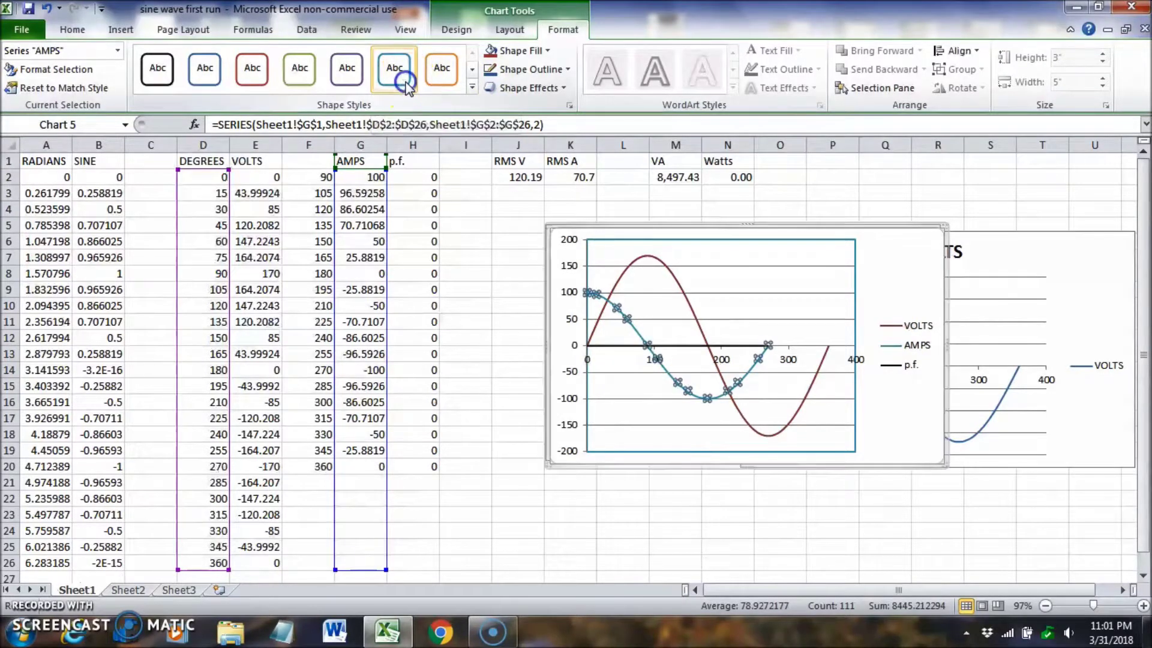
{"action": "left_click", "coordinate": [783, 307]}
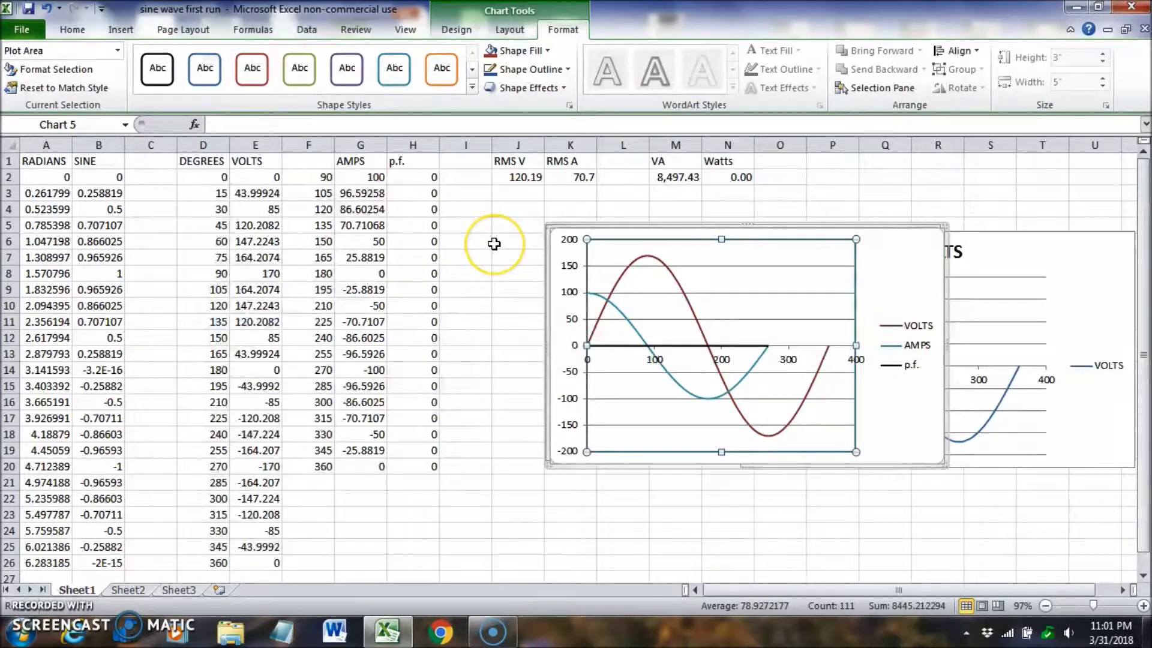
Step: Review the RMS V, RMS A, VA and Watts results in row 2 and the formulas behind them
{"action": "left_click", "coordinate": [510, 180]}
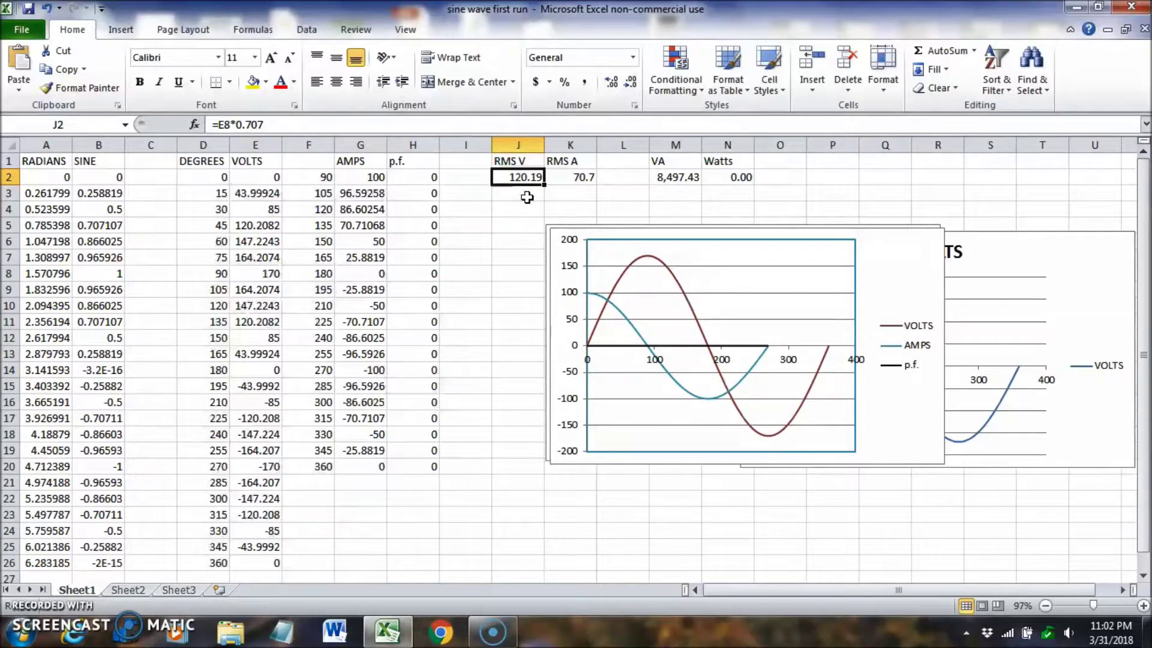
{"action": "left_click", "coordinate": [586, 180]}
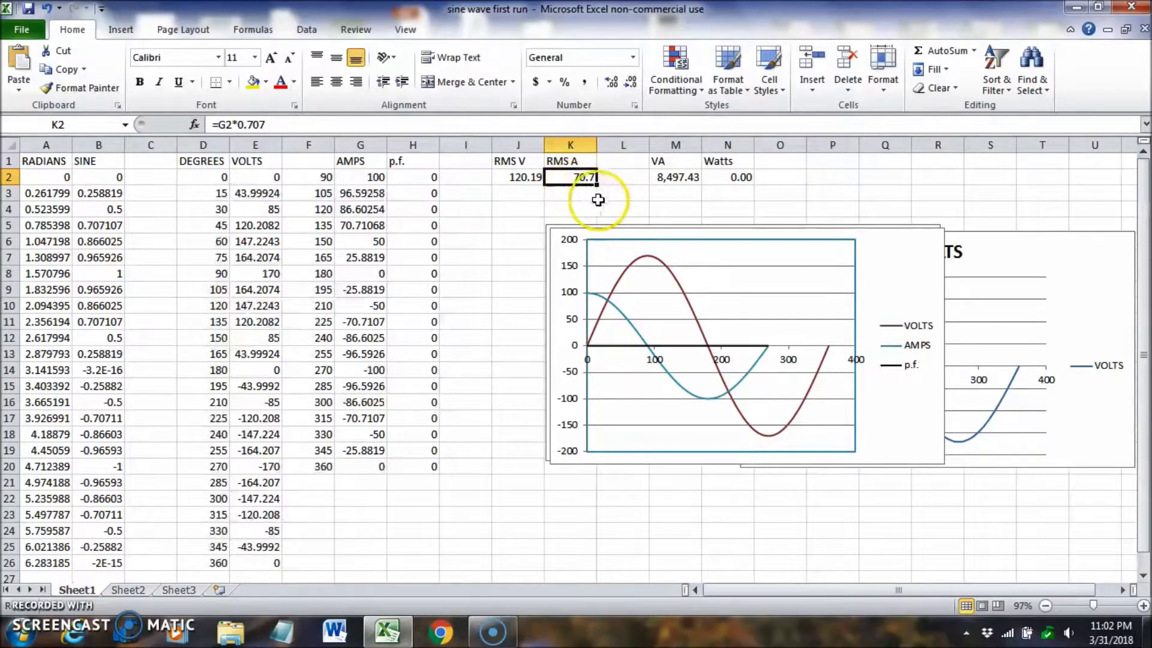
{"action": "left_click", "coordinate": [672, 207]}
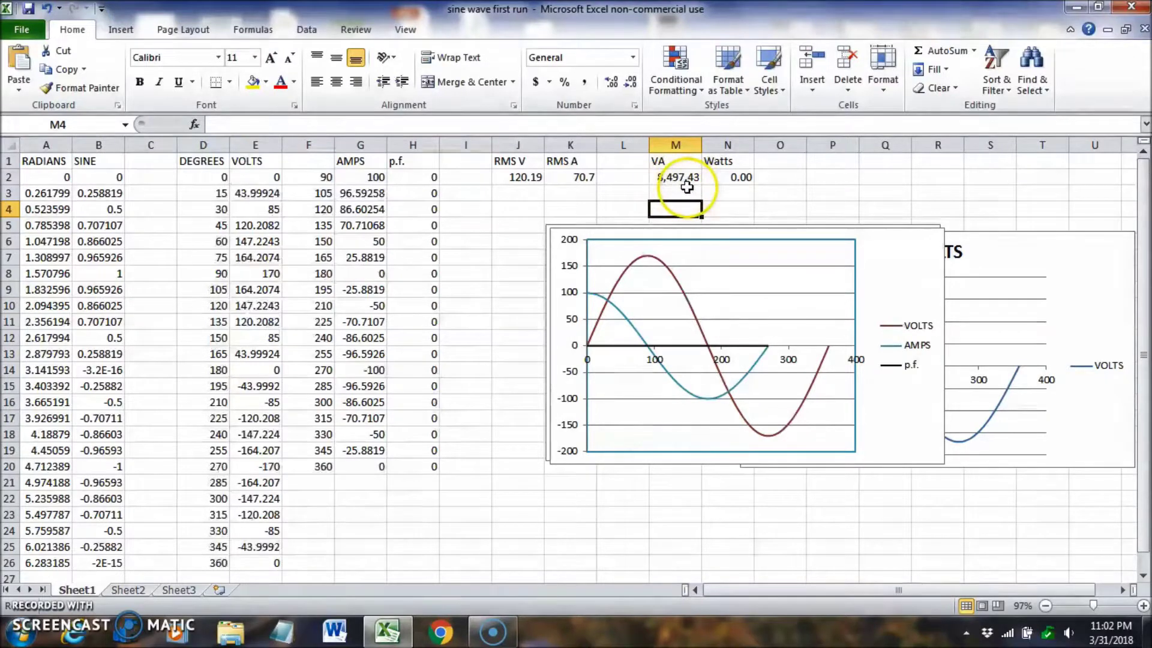
{"action": "left_click", "coordinate": [740, 181]}
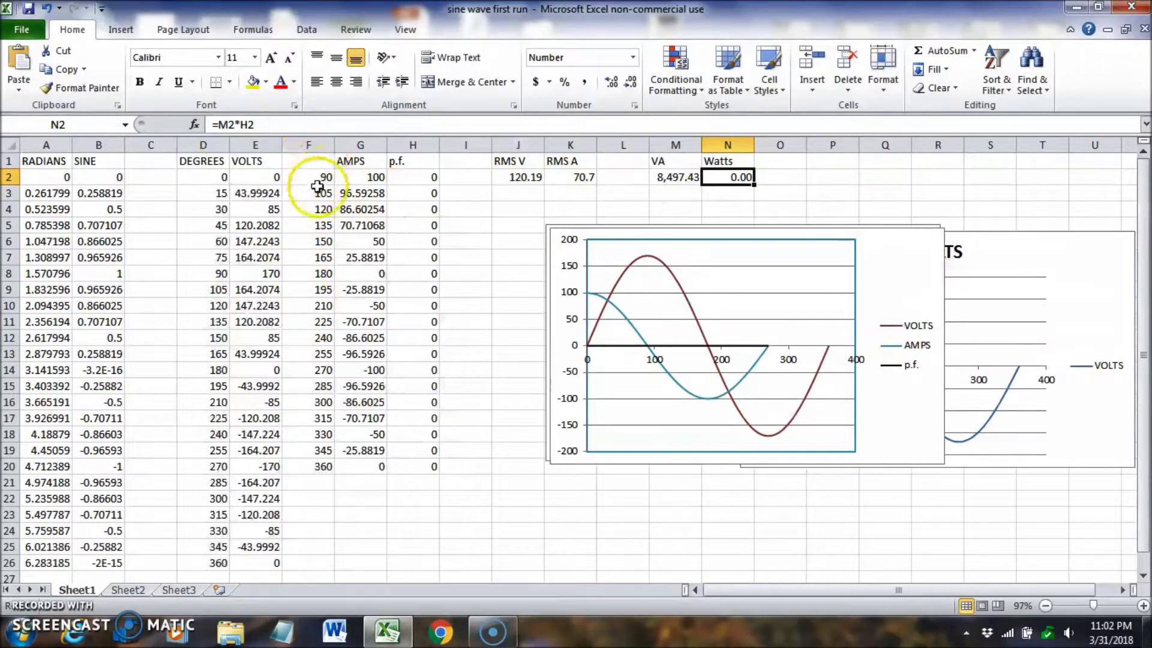
Step: Clear the phase-shifted degree values in F2:F20 and enter 30 in F2 as the new starting angle
{"action": "left_click_drag", "start_coordinate": [315, 180], "coordinate": [311, 469]}
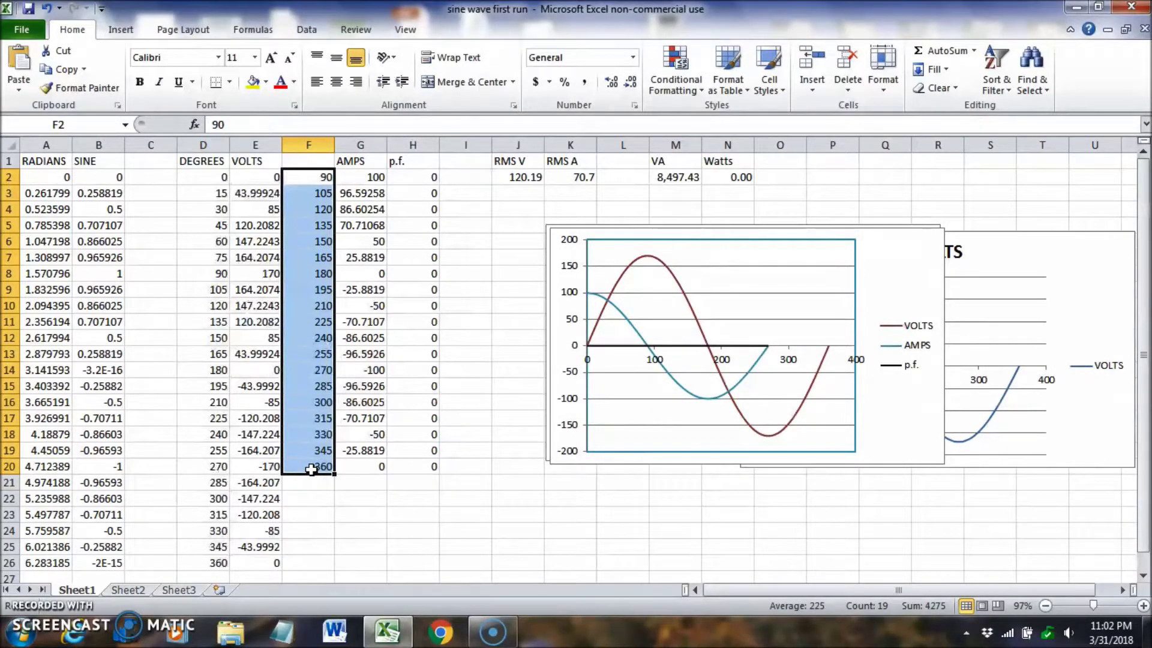
{"action": "key", "text": "Delete"}
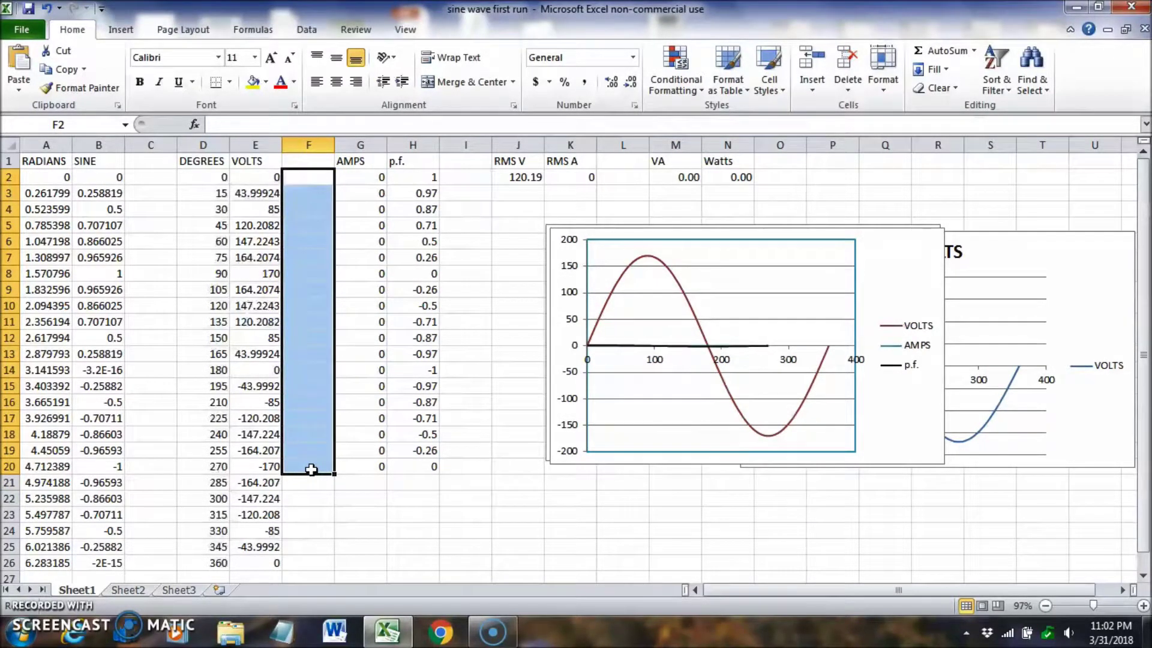
{"action": "left_click", "coordinate": [313, 183]}
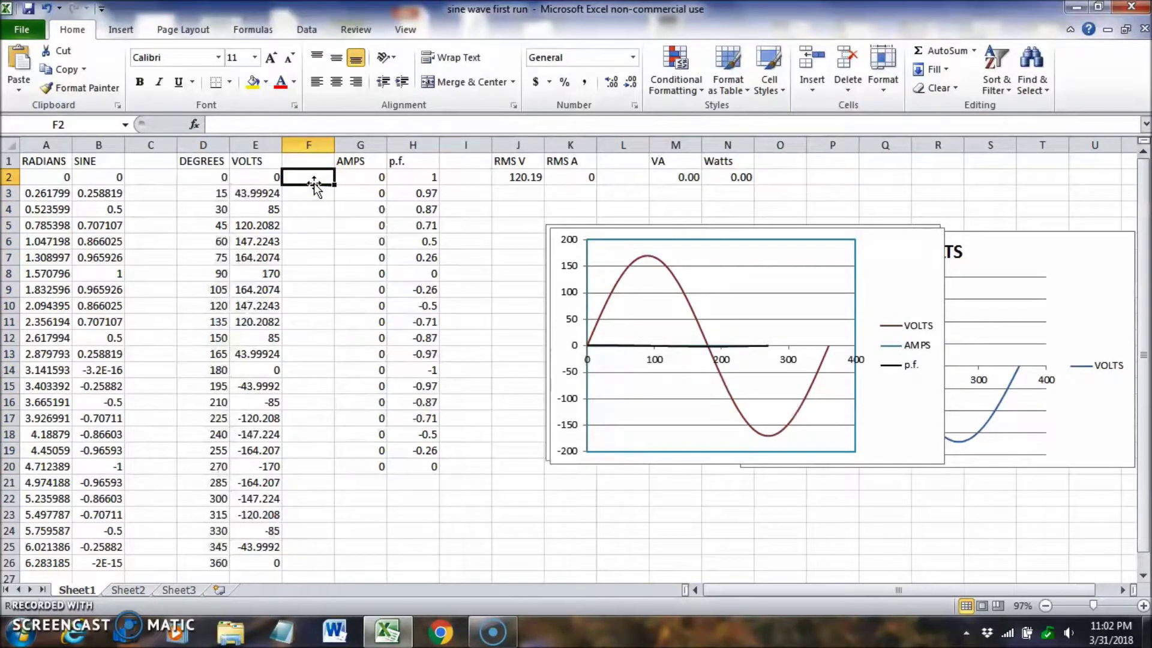
{"action": "type", "text": "30"}
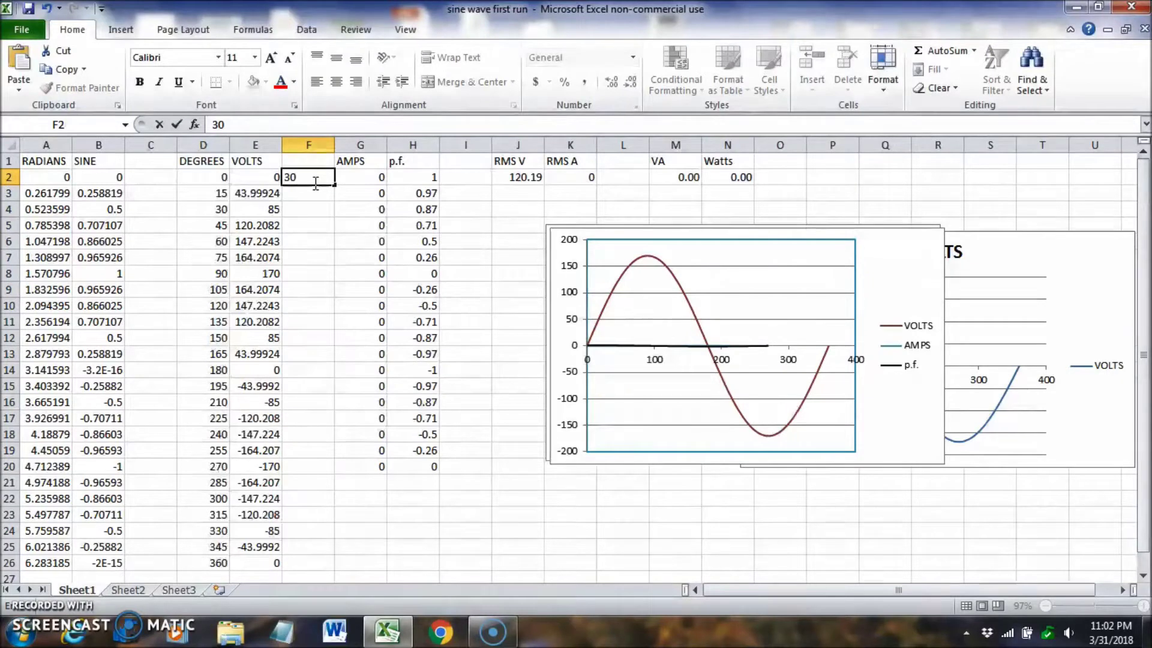
{"action": "left_click", "coordinate": [312, 177]}
{"action": "left_click", "coordinate": [303, 179]}
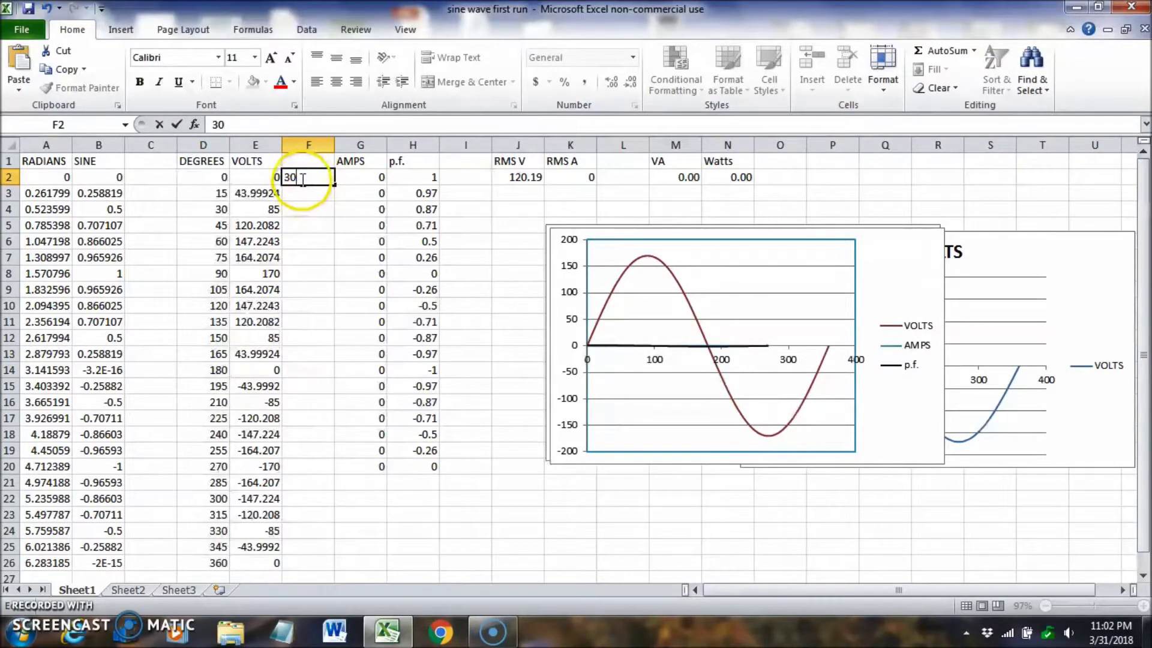
{"action": "key", "text": "Return"}
Step: Fill column F down from F2 with a linear series using step value 15 and stop value 360
{"action": "left_click_drag", "start_coordinate": [304, 179], "coordinate": [304, 574]}
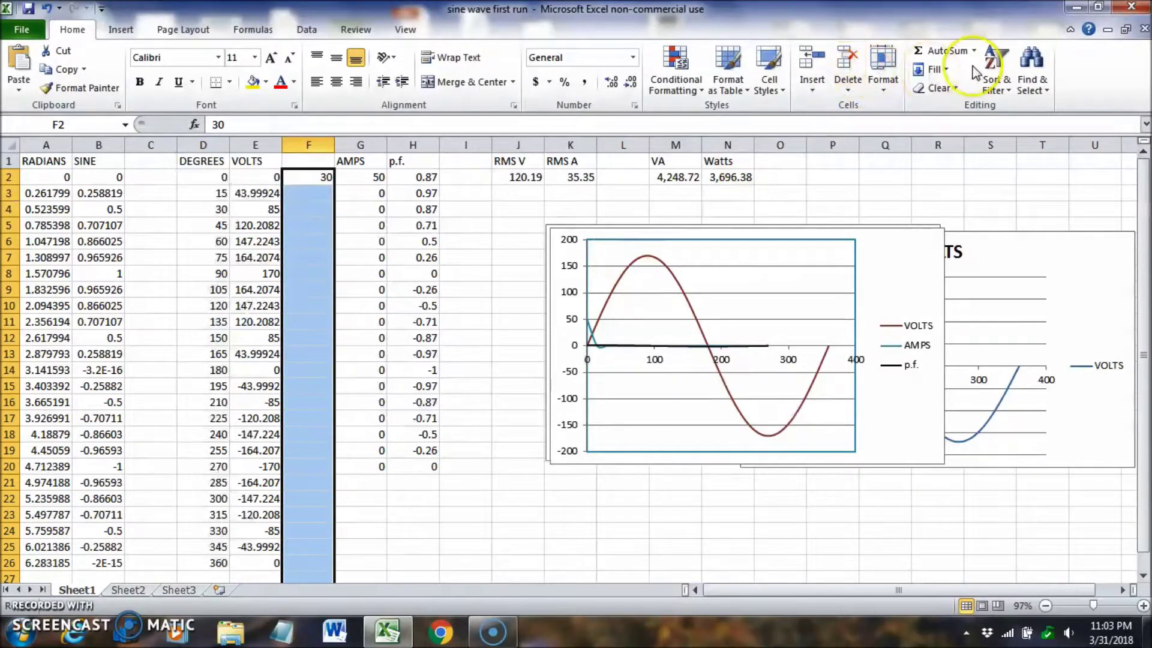
{"action": "left_click", "coordinate": [935, 68]}
{"action": "left_click", "coordinate": [937, 69]}
{"action": "left_click", "coordinate": [939, 69]}
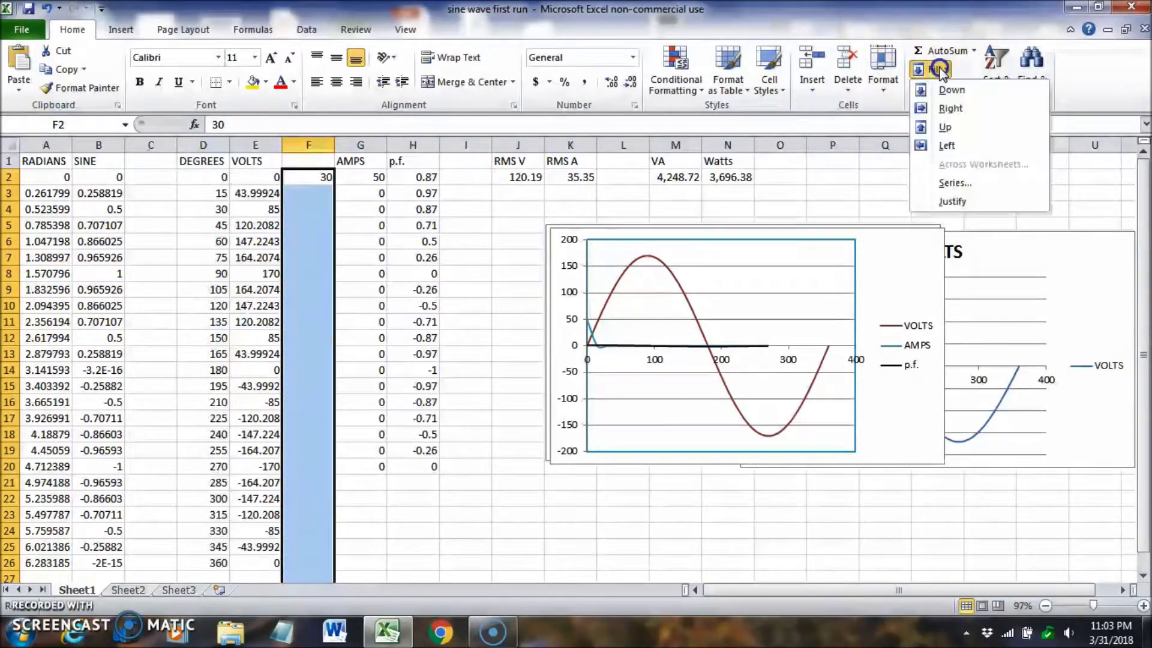
{"action": "left_click", "coordinate": [954, 183]}
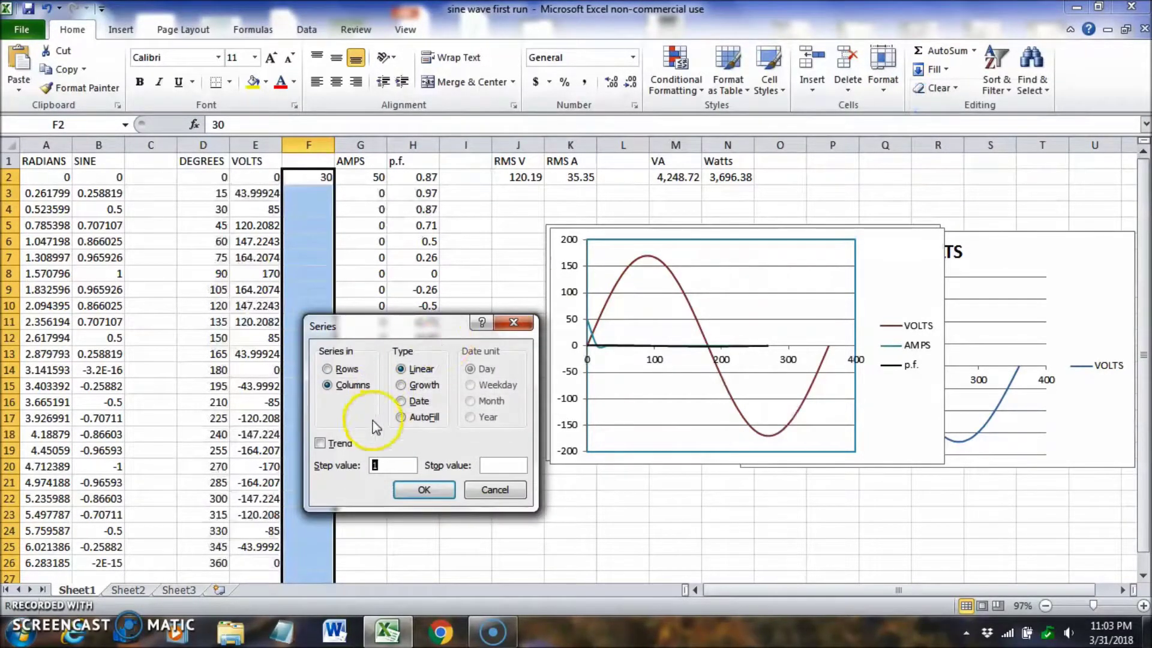
{"action": "left_click", "coordinate": [397, 464]}
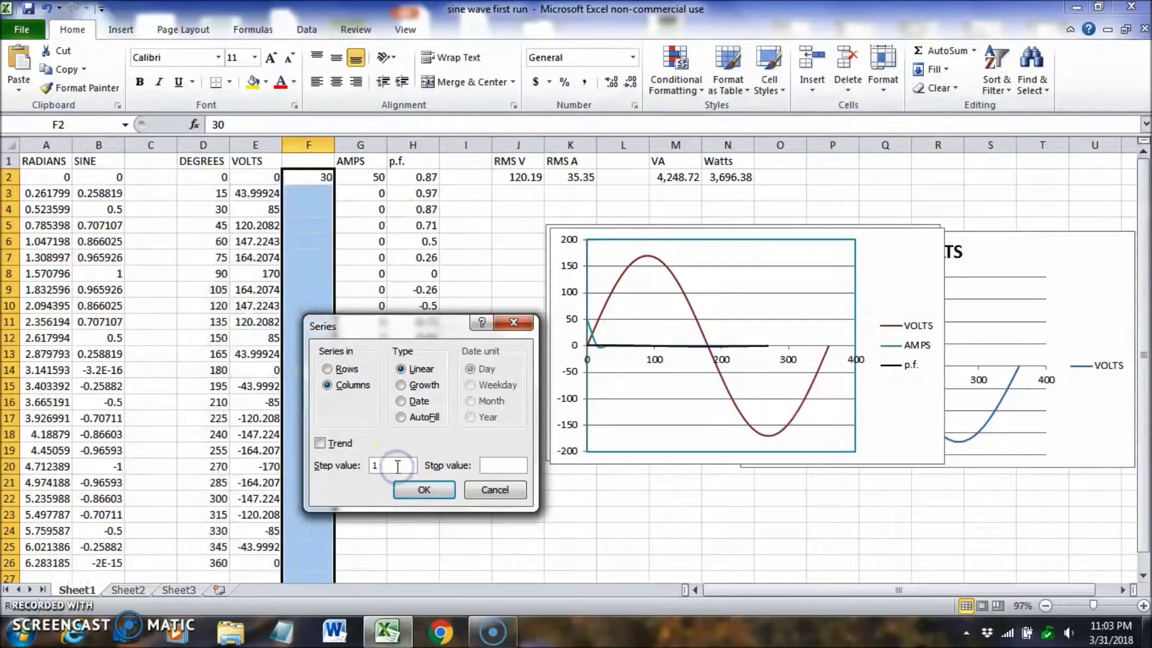
{"action": "left_click", "coordinate": [448, 485]}
{"action": "left_click", "coordinate": [497, 465]}
{"action": "type", "text": "3"}
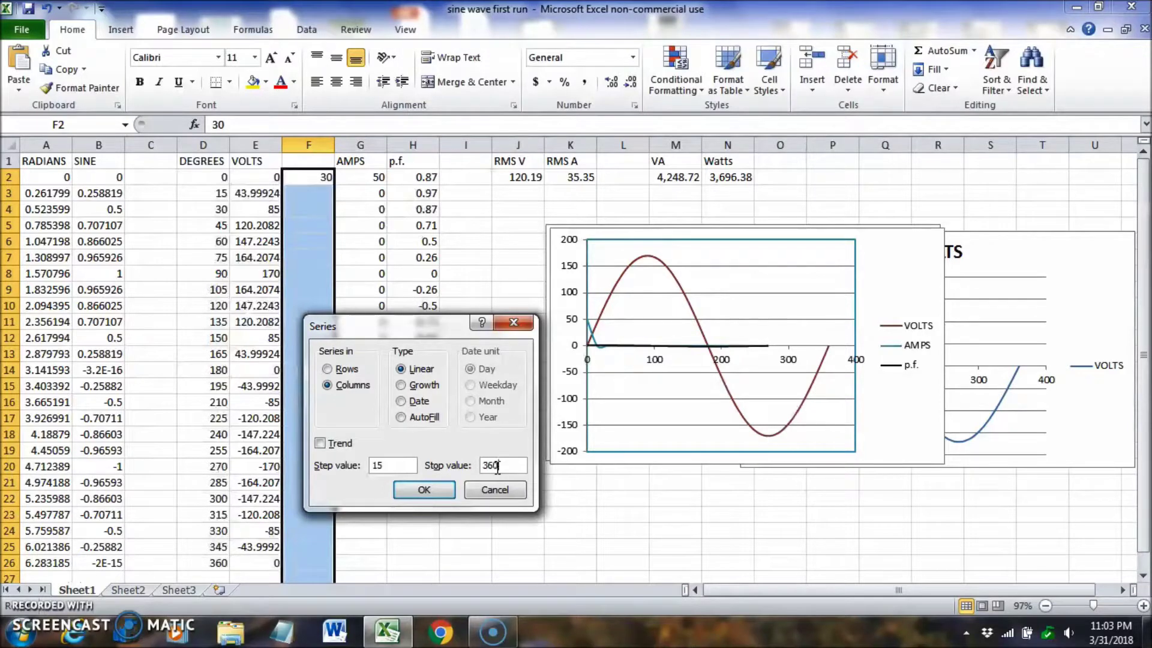
{"action": "type", "text": "60"}
{"action": "left_click", "coordinate": [411, 489]}
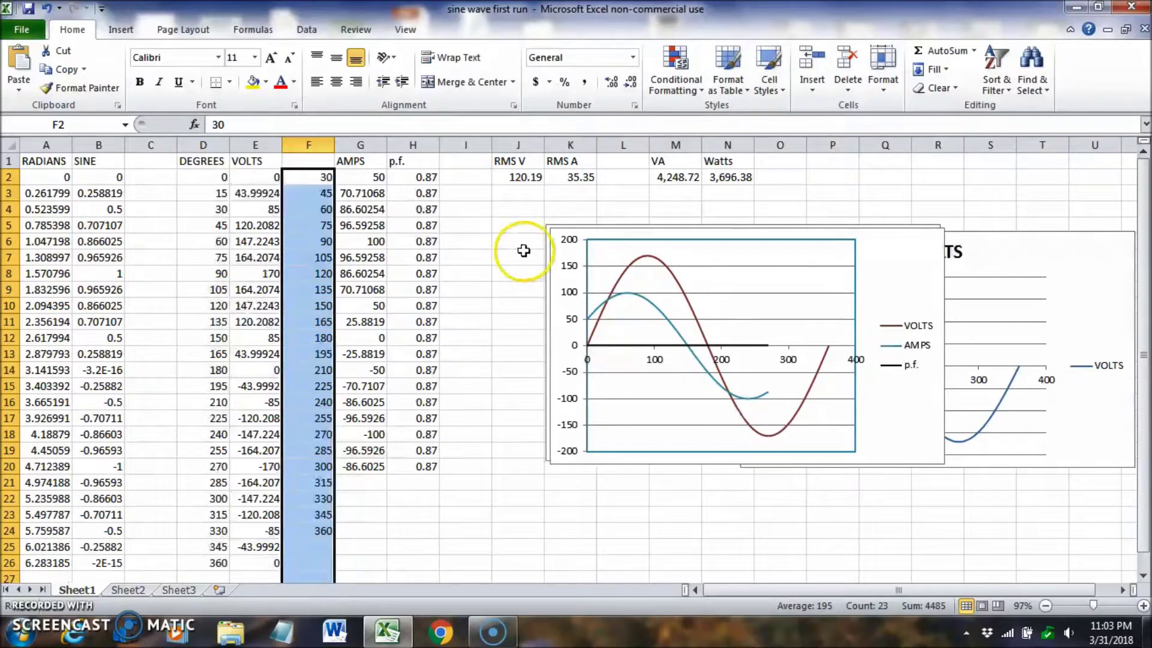
Step: Change the RMS A formula in K2 to =G6*0.707 so that it uses the peak current
{"action": "left_click", "coordinate": [582, 178]}
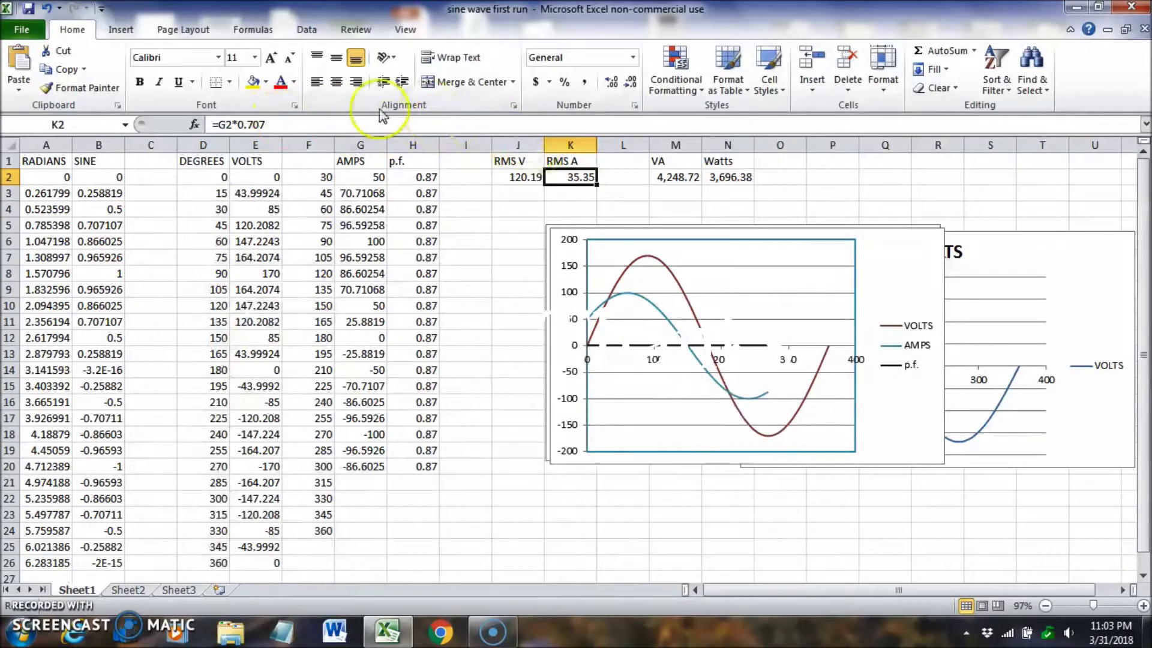
{"action": "left_click", "coordinate": [225, 125]}
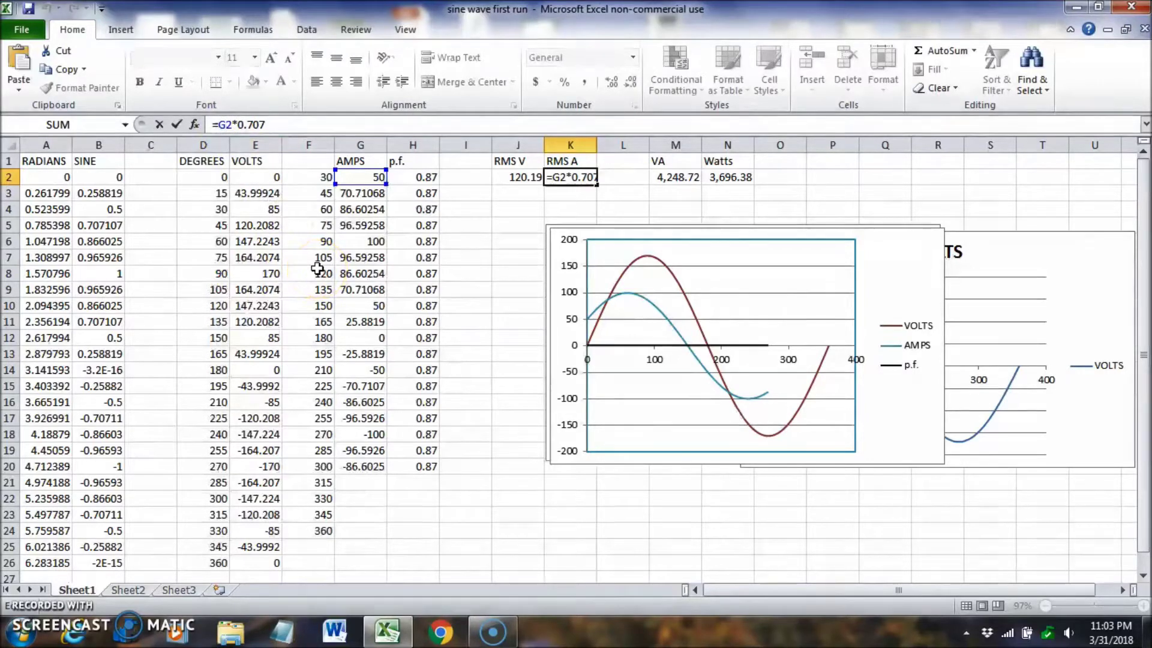
{"action": "type", "text": "6"}
{"action": "key", "text": "Delete"}
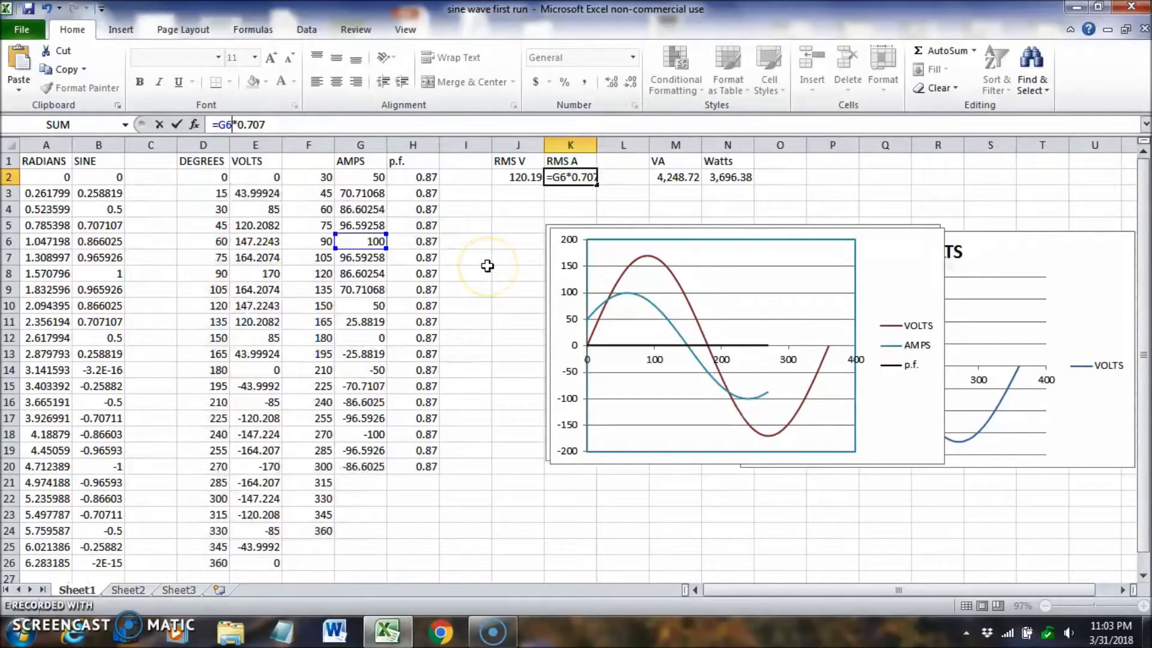
{"action": "key", "text": "Return"}
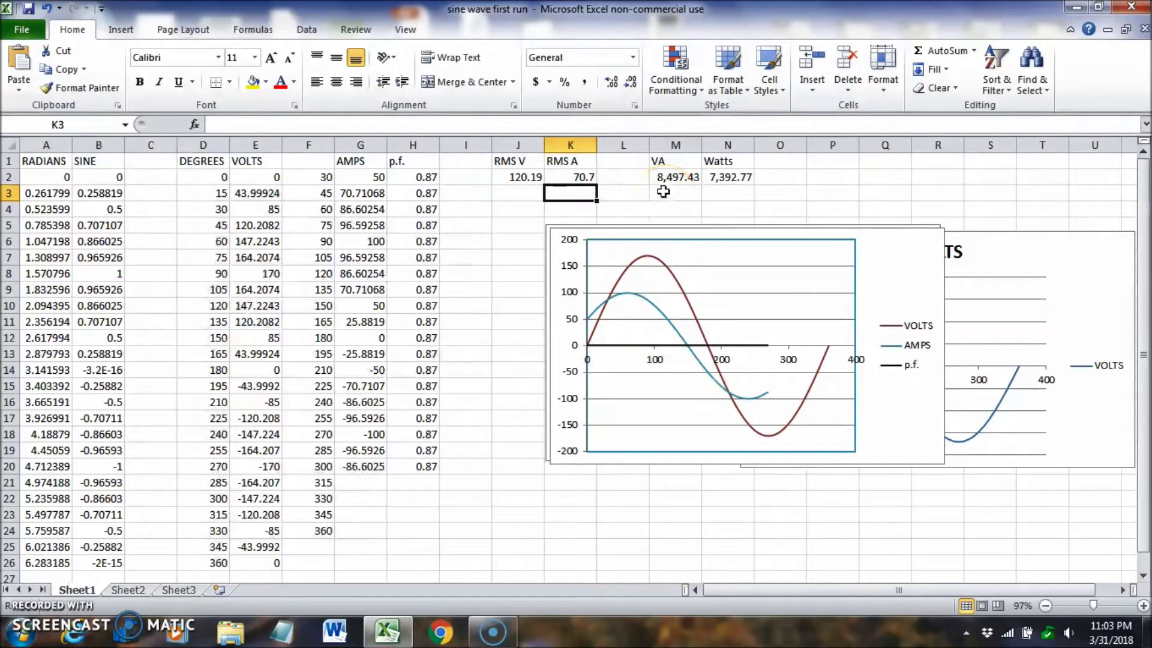
{"action": "left_click", "coordinate": [734, 189]}
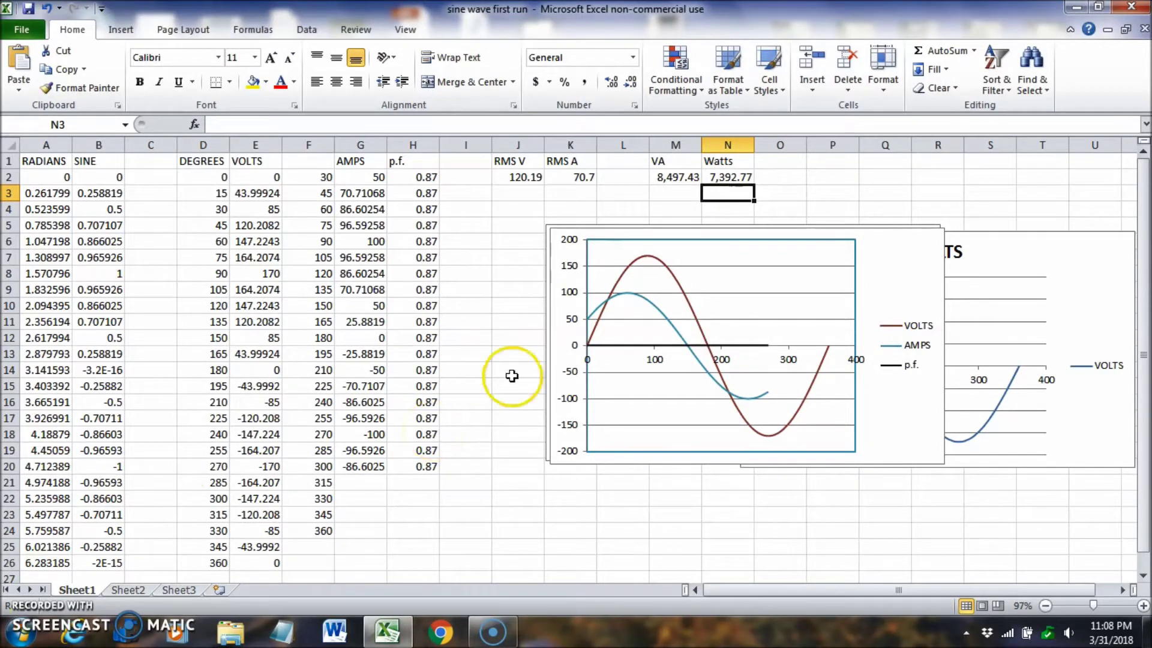